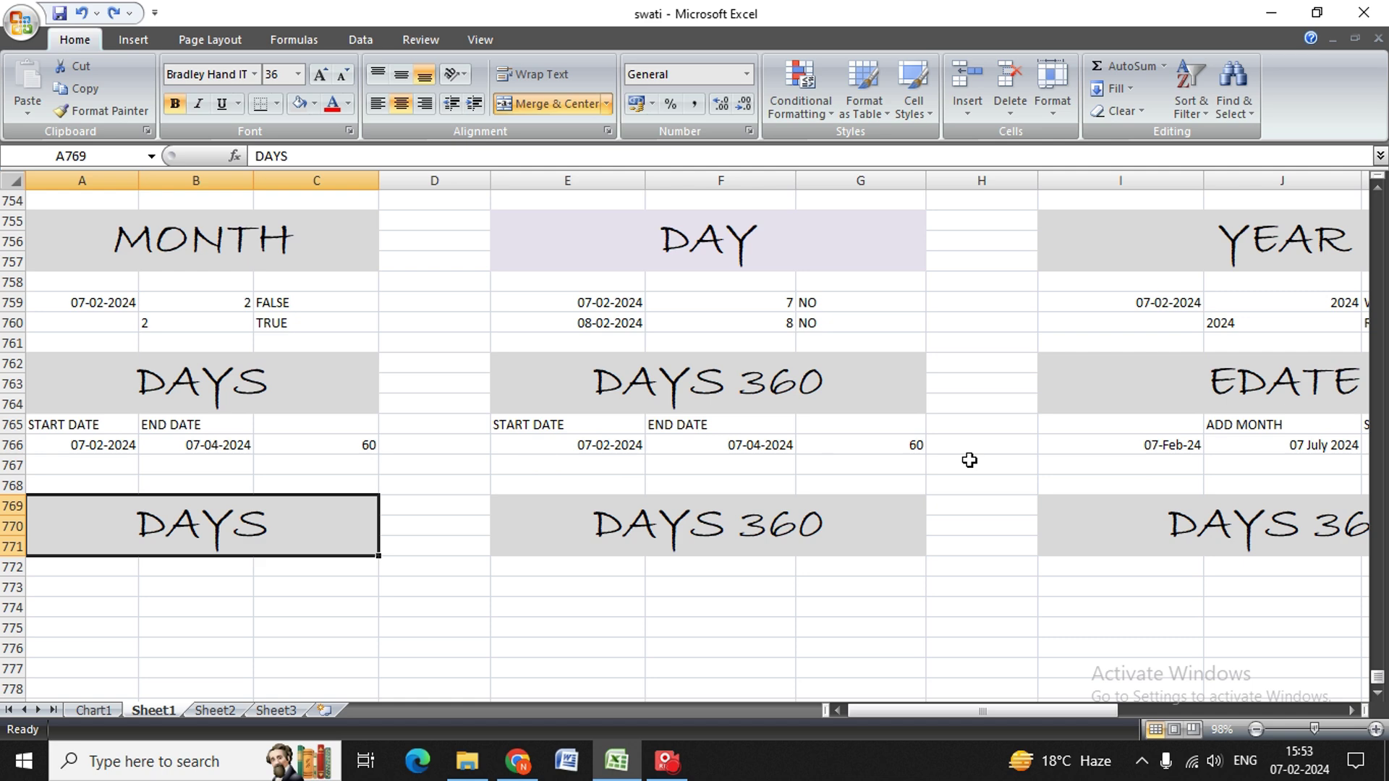
# - Replace the DAYS heading in merged cell A769 with HOUR
pyautogui.press('BackSpace')
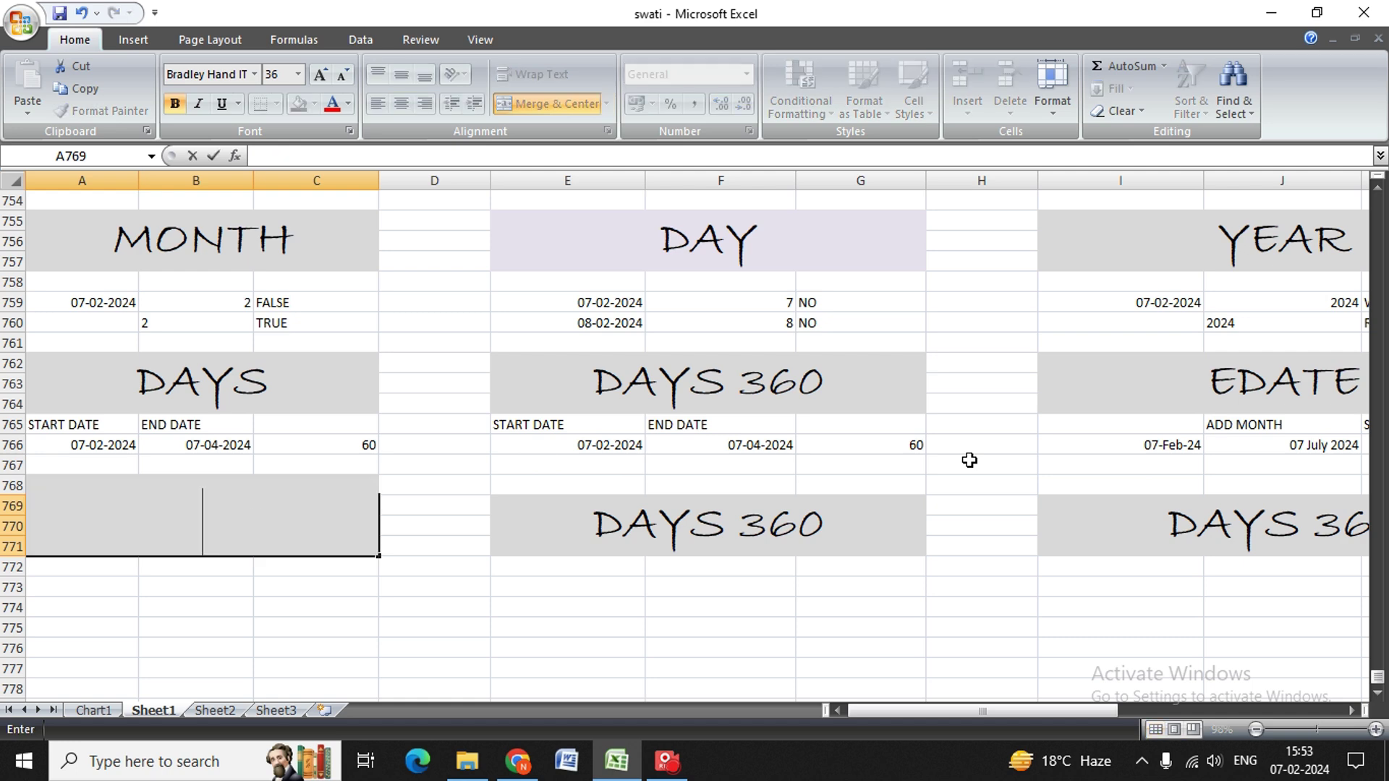
pyautogui.write('HOUR')
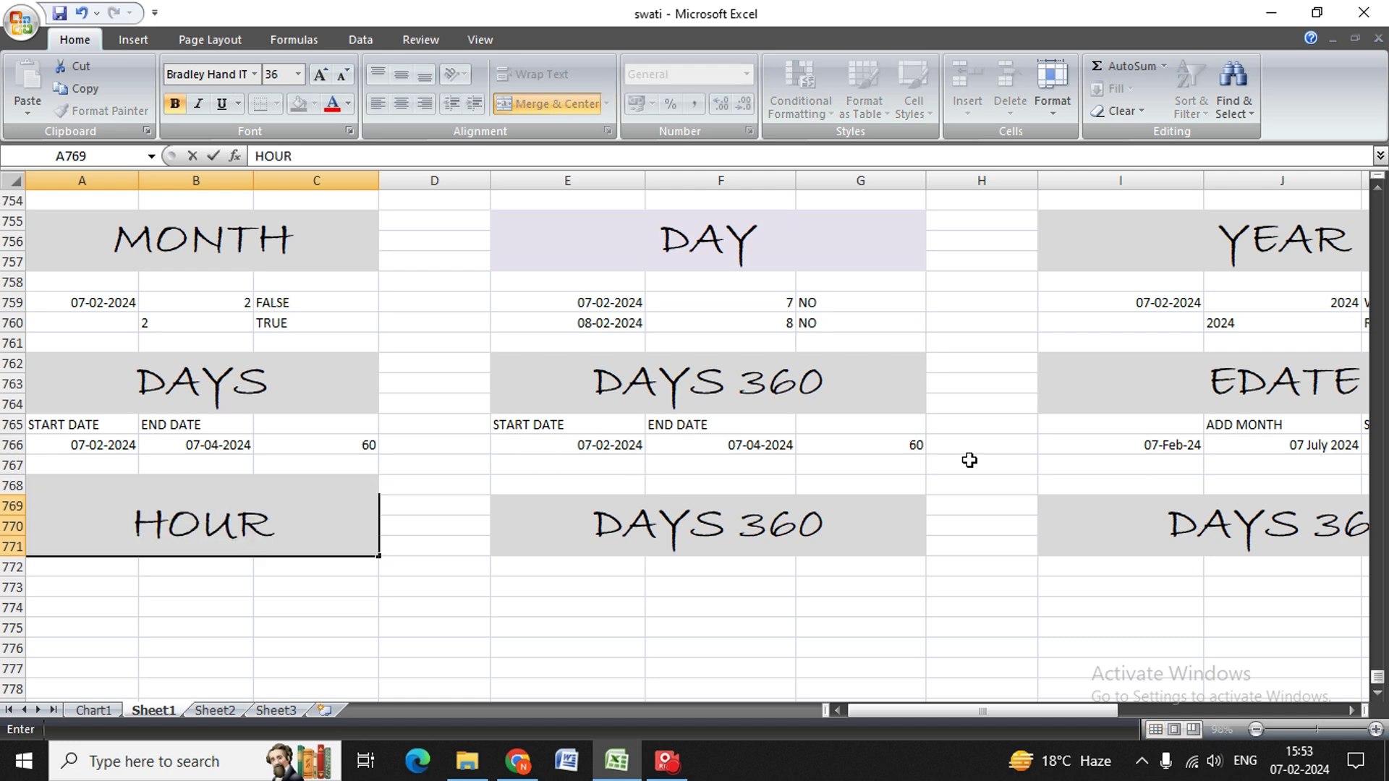
pyautogui.press('Tab')
# - Set the heading in merged cell A769 to TIME and the heading in E769 to HOUR
pyautogui.press('Left')
pyautogui.press('BackSpace')
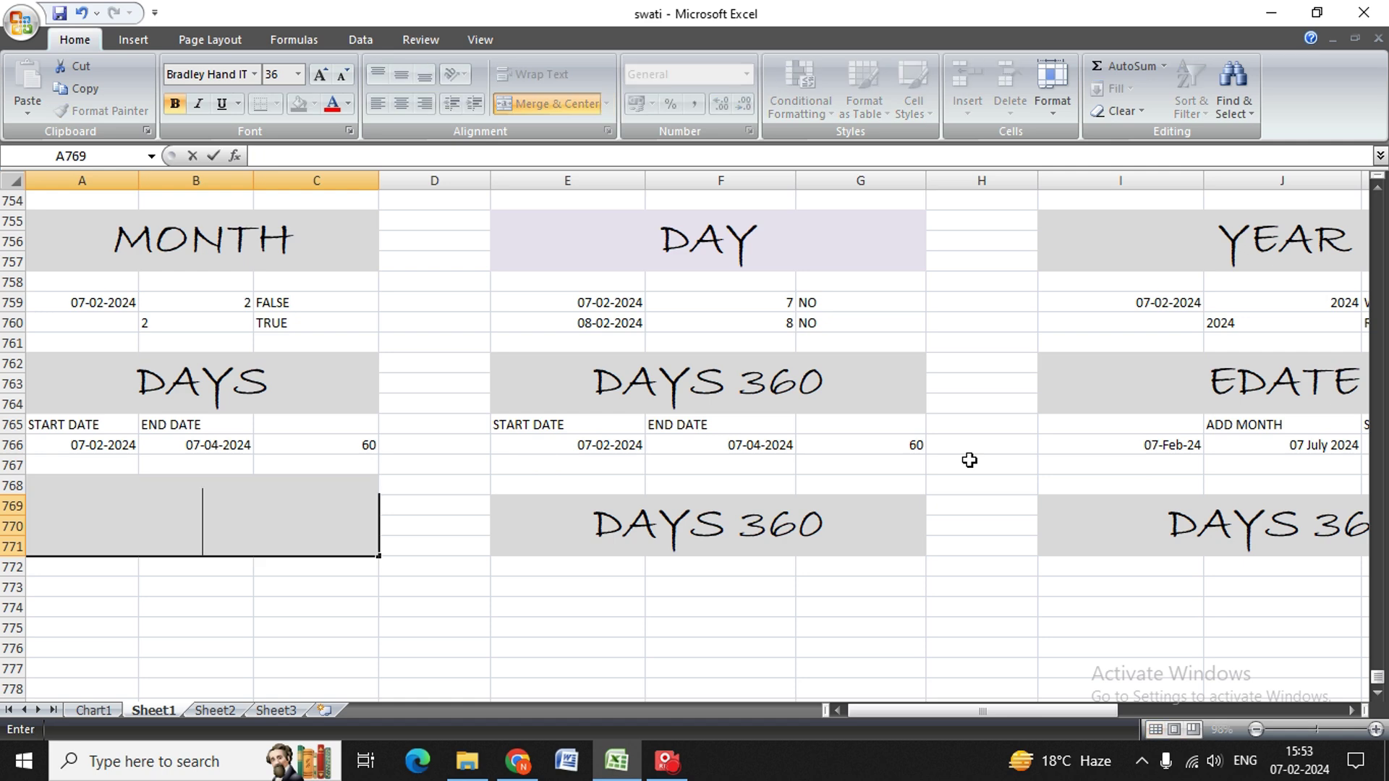
pyautogui.write('TIME')
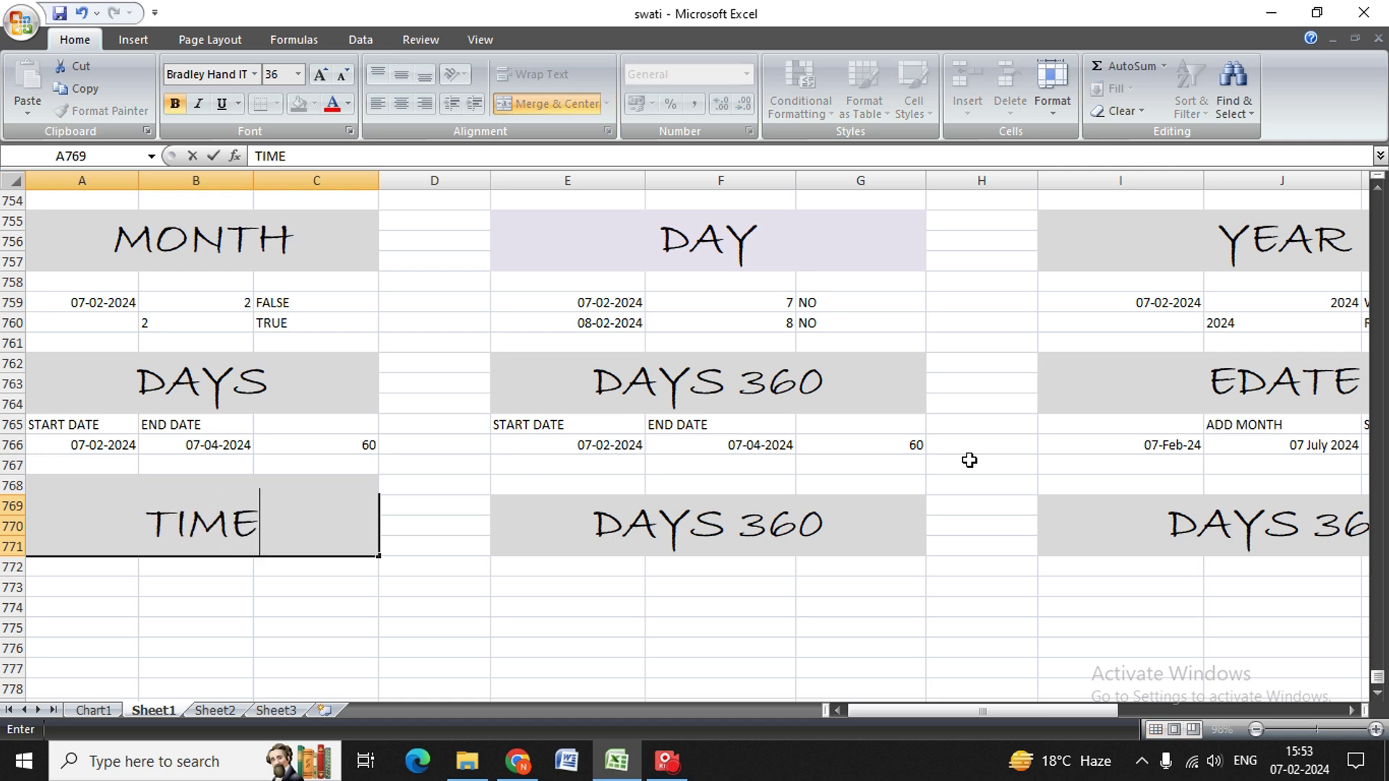
pyautogui.press('Tab')
pyautogui.press('Right')
pyautogui.press('BackSpace')
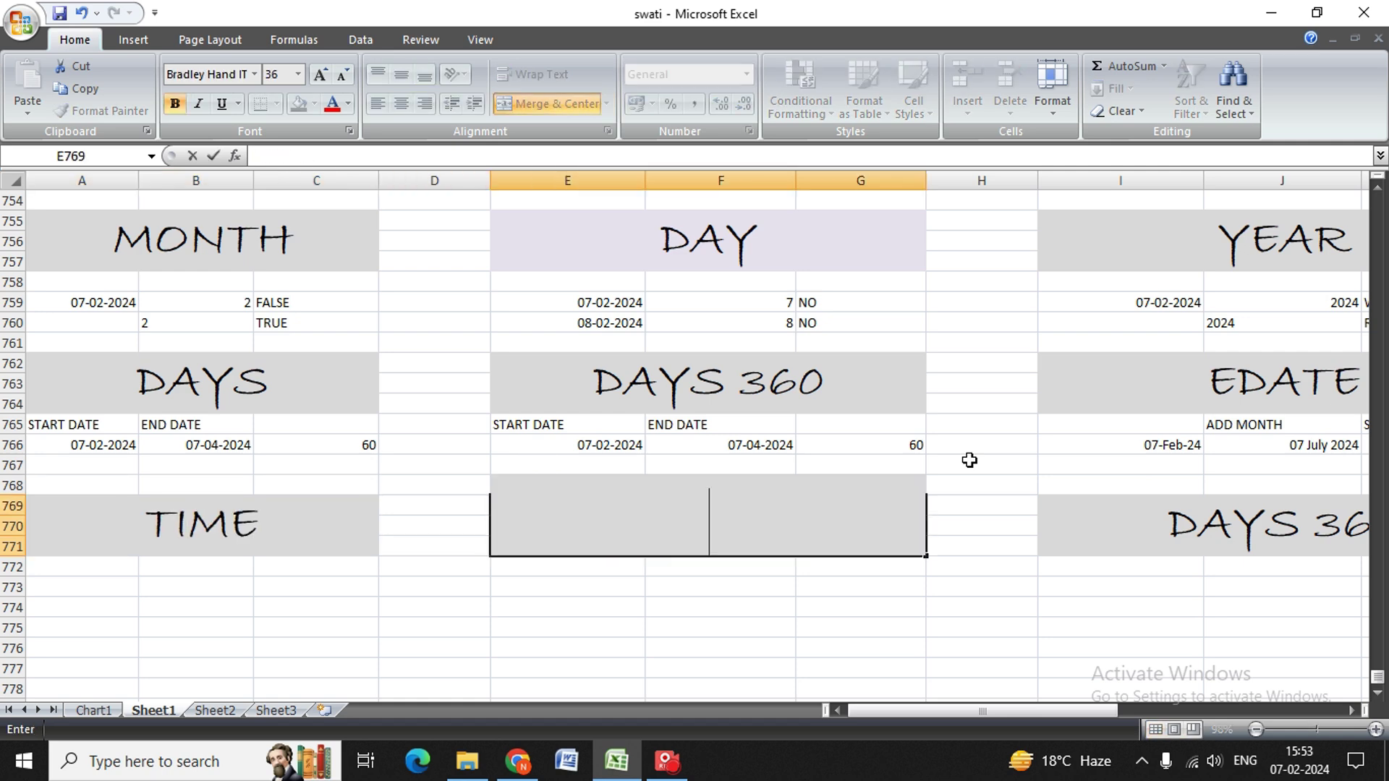
pyautogui.write('HOR')
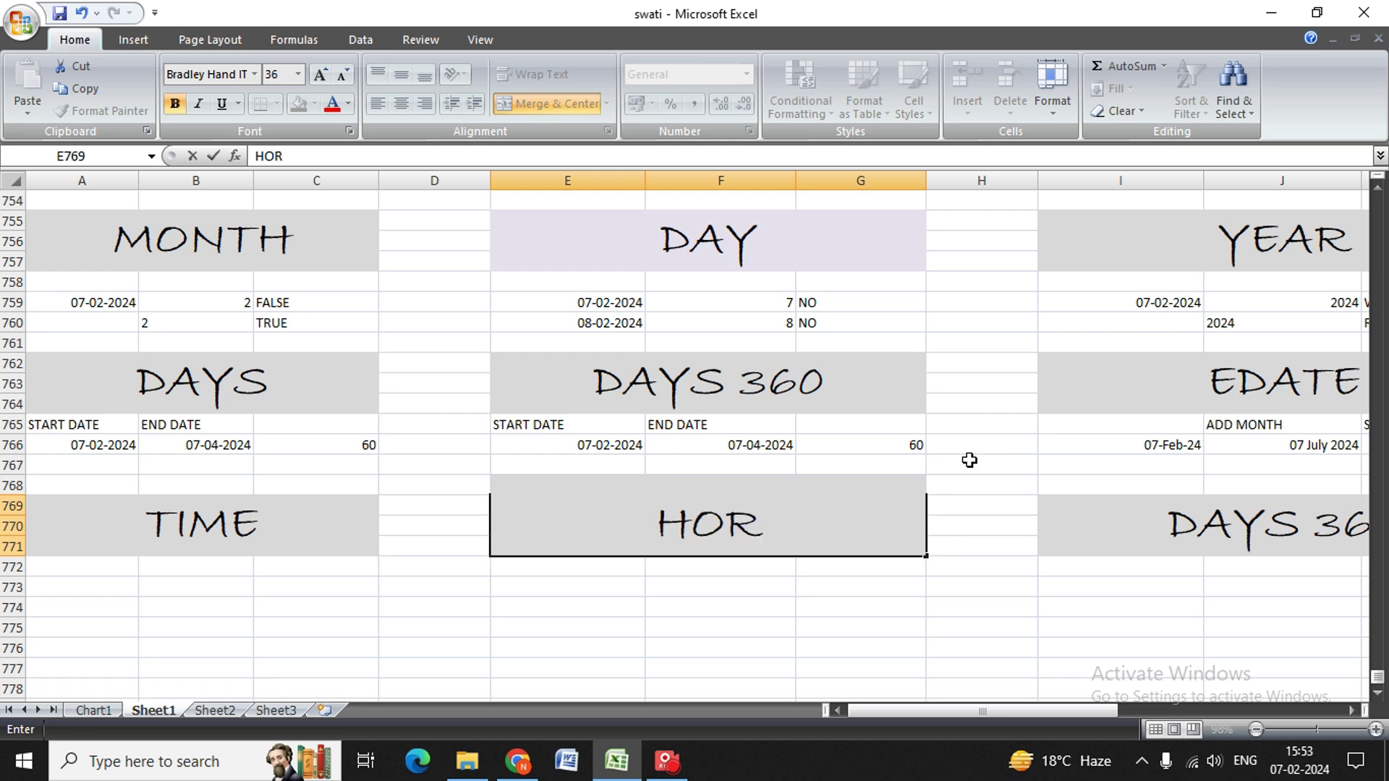
pyautogui.press('BackSpace')
pyautogui.write('UR')
pyautogui.press('Tab')
# - Replace the DAYS 360 headings in merged cells I769 and M769 with MINUTE and SECOND
pyautogui.press('Right')
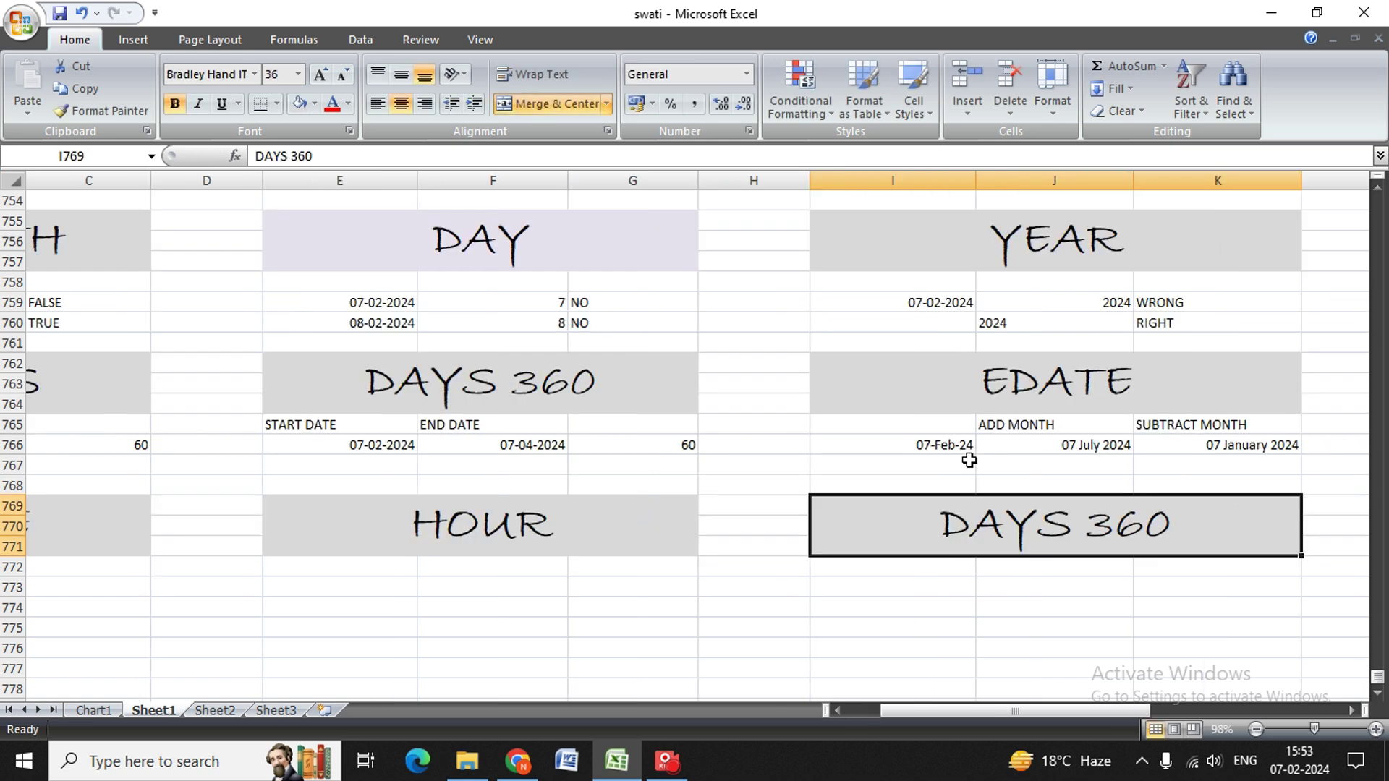
pyautogui.press('BackSpace')
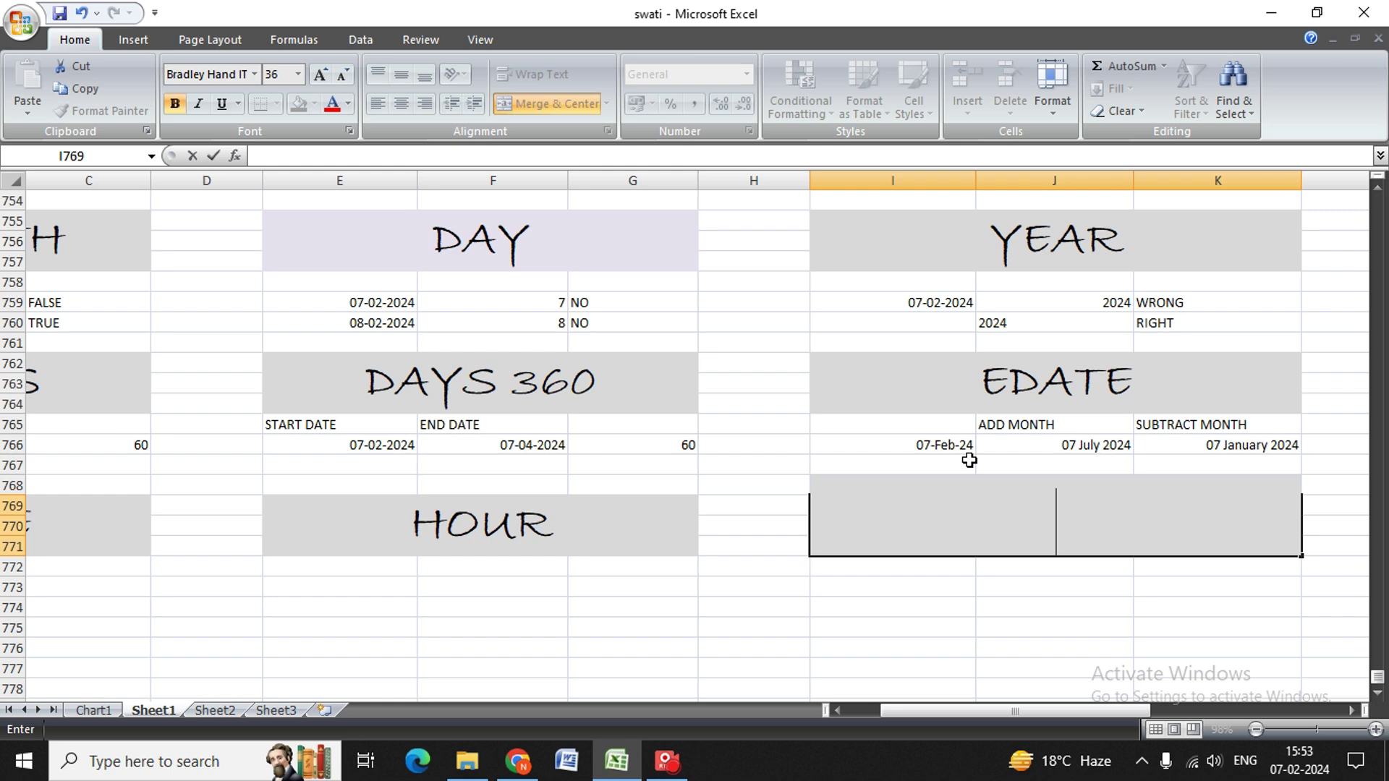
pyautogui.write('MINUT')
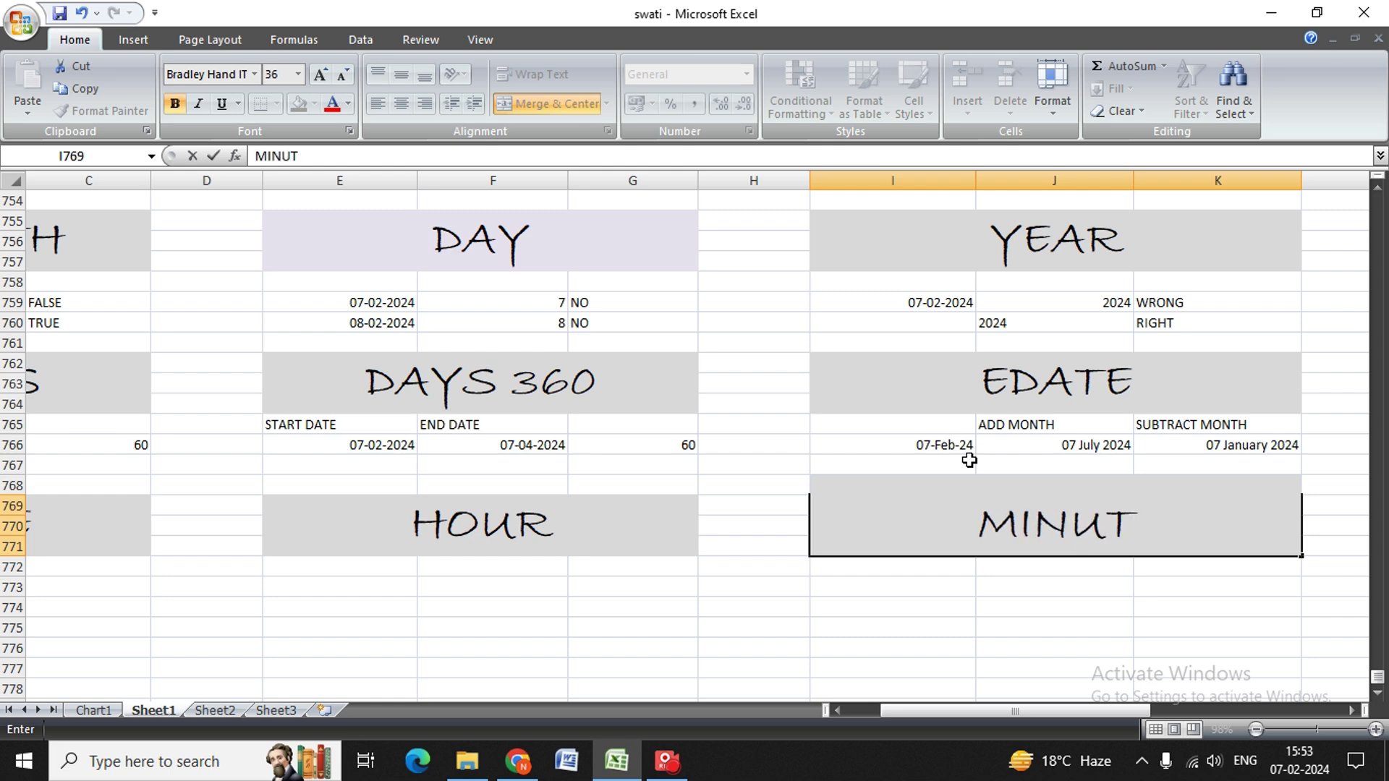
pyautogui.write('E')
pyautogui.press('Tab')
pyautogui.press('Right')
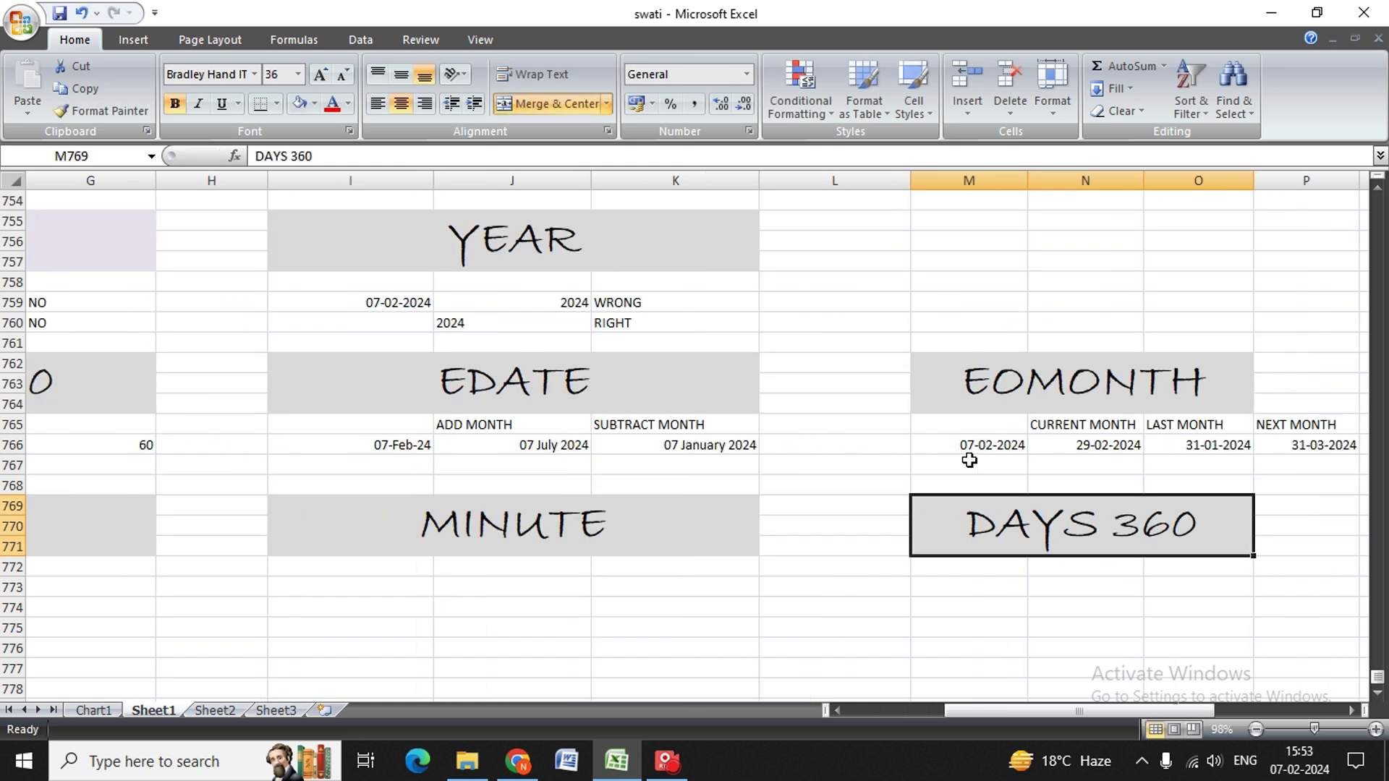
pyautogui.press('BackSpace')
pyautogui.write('SEC')
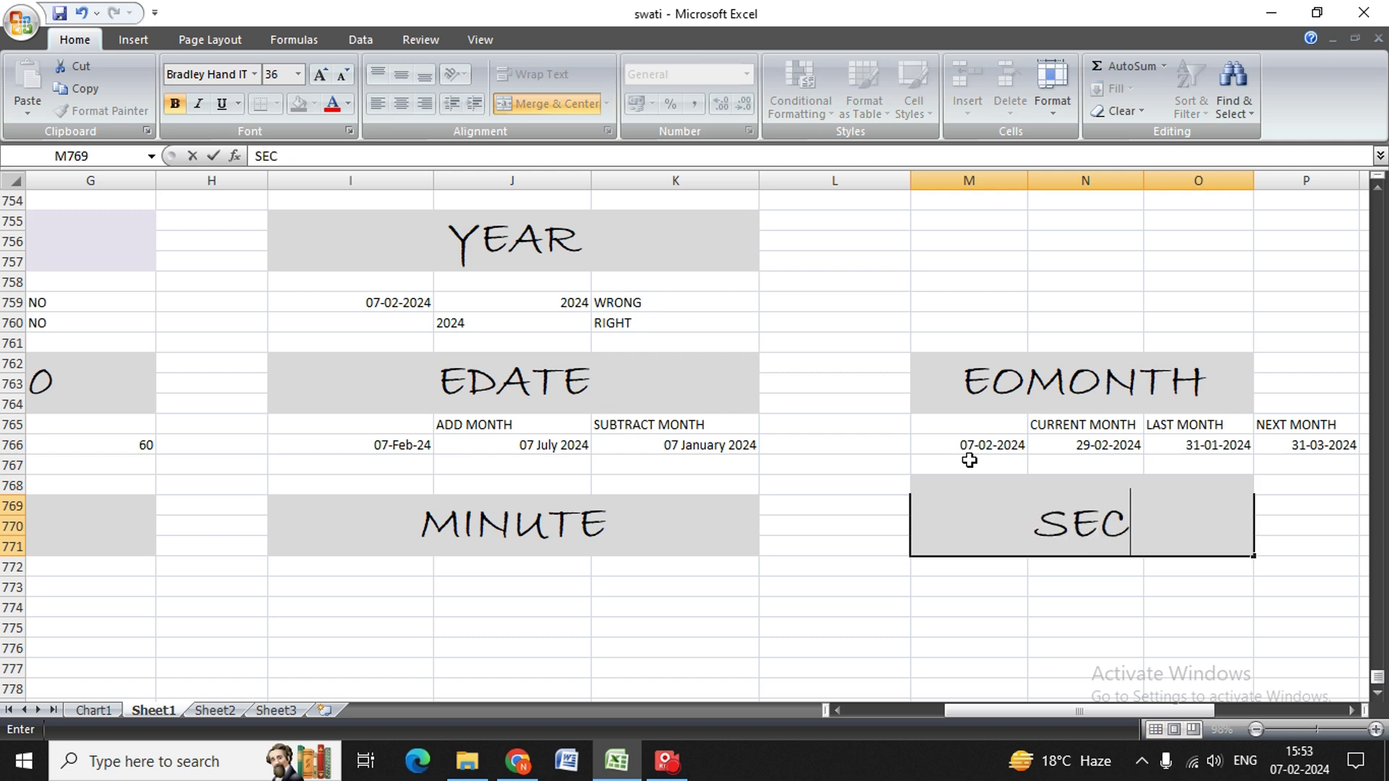
pyautogui.write('OND')
pyautogui.press('Left')
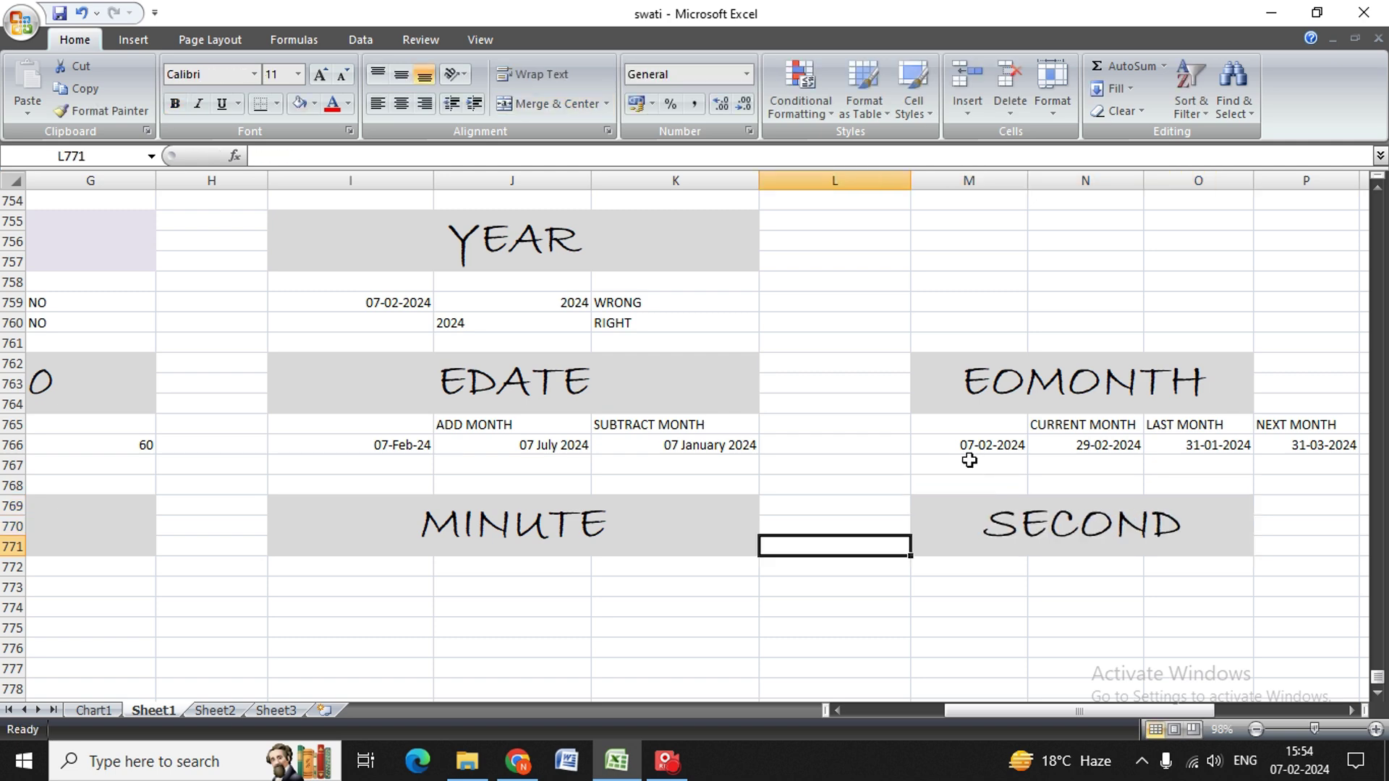
# - Review the DAYS, DAYS 360, EDATE and EOMONTH sections above the new headings, including the formula in C766
pyautogui.press('Left')
pyautogui.press('Left')
pyautogui.press('Left')
pyautogui.press('Left')
pyautogui.press('Left')
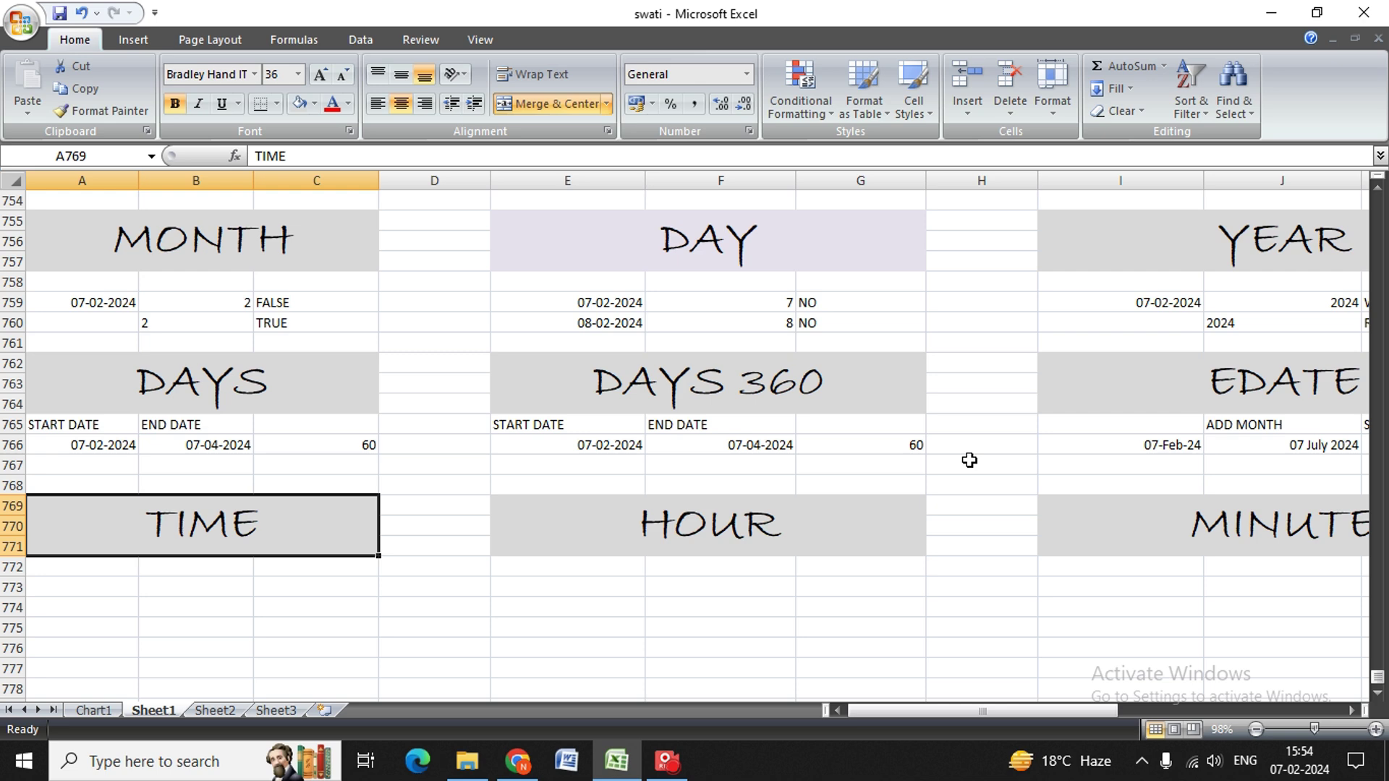
pyautogui.press('Up')
pyautogui.press('Left')
pyautogui.press('Left')
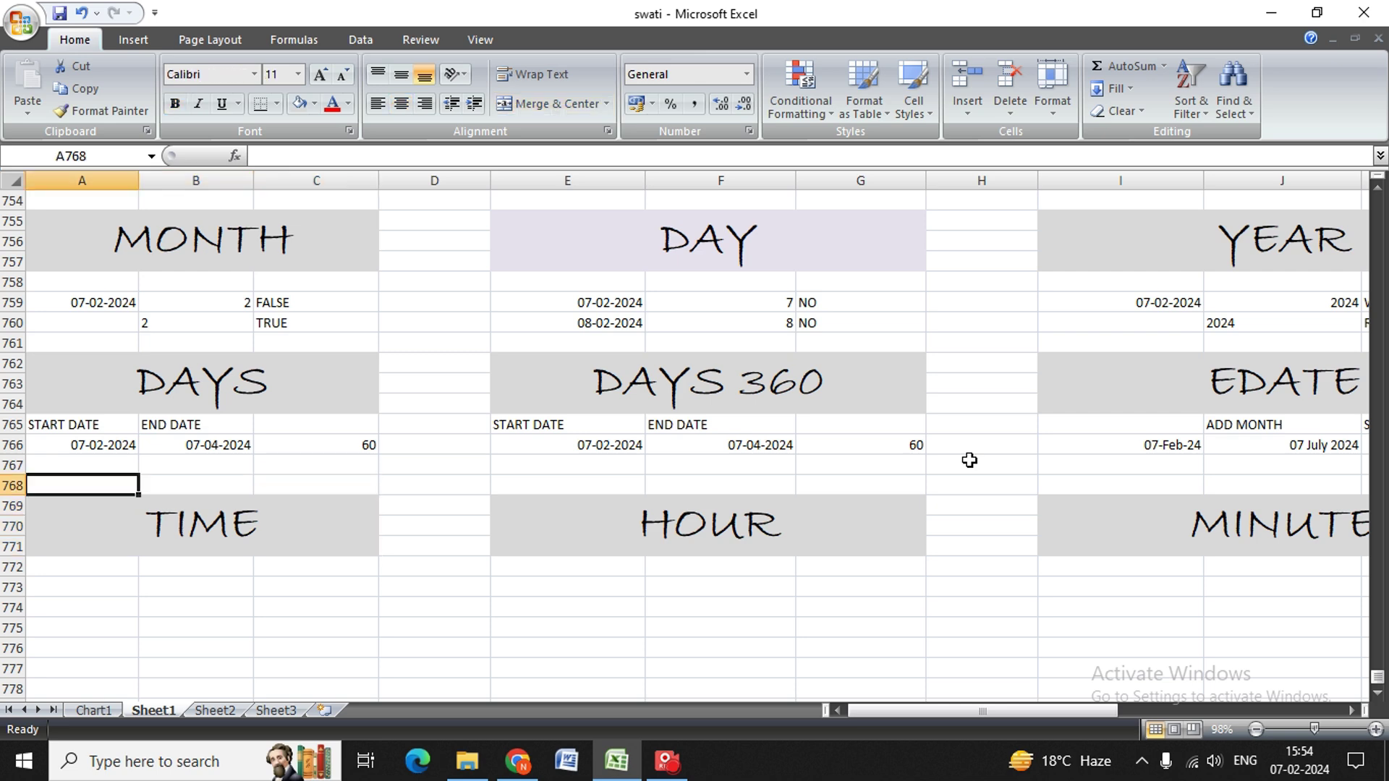
pyautogui.press('Up')
pyautogui.press('Up')
pyautogui.press('Up')
pyautogui.press('Up')
pyautogui.press('Up')
pyautogui.press('Down')
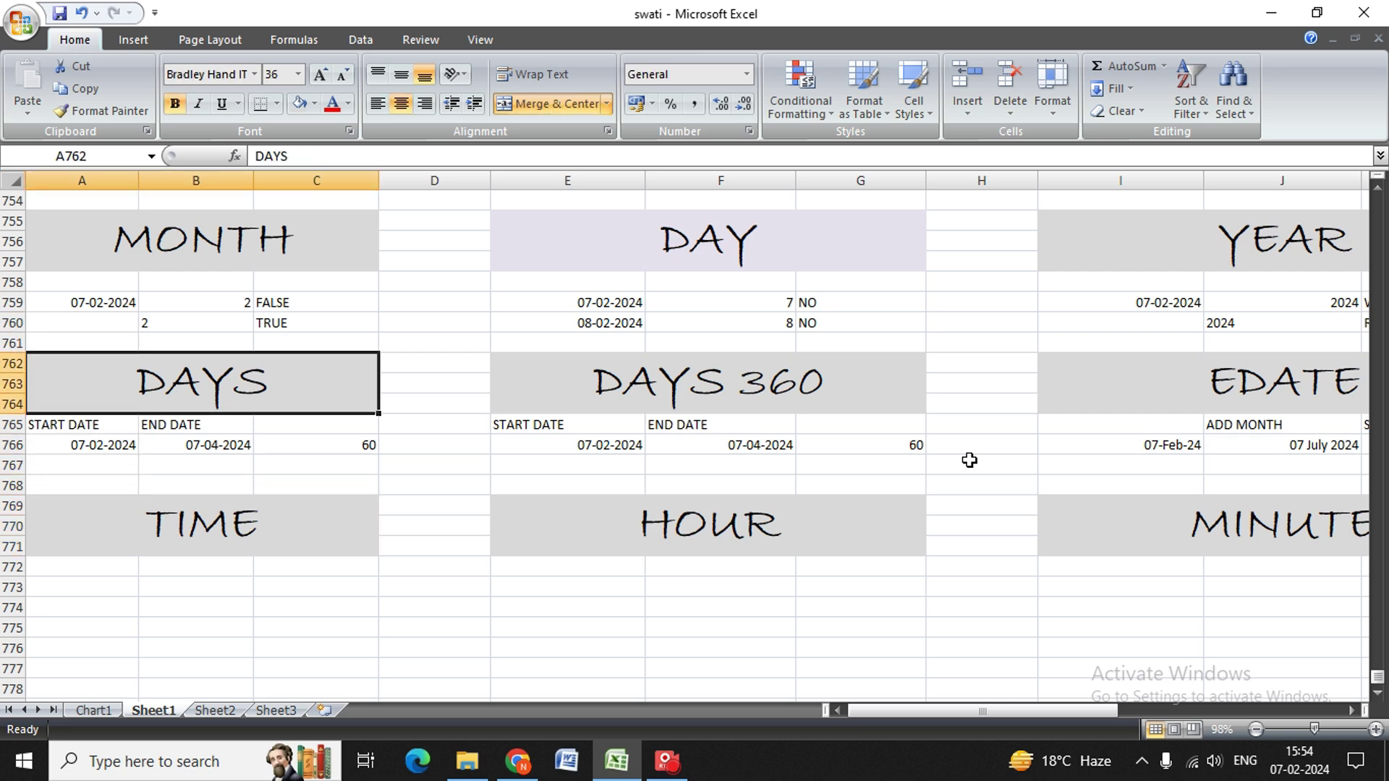
pyautogui.press('Right')
pyautogui.press('Right')
pyautogui.press('Right')
pyautogui.press('Right')
pyautogui.press('Right')
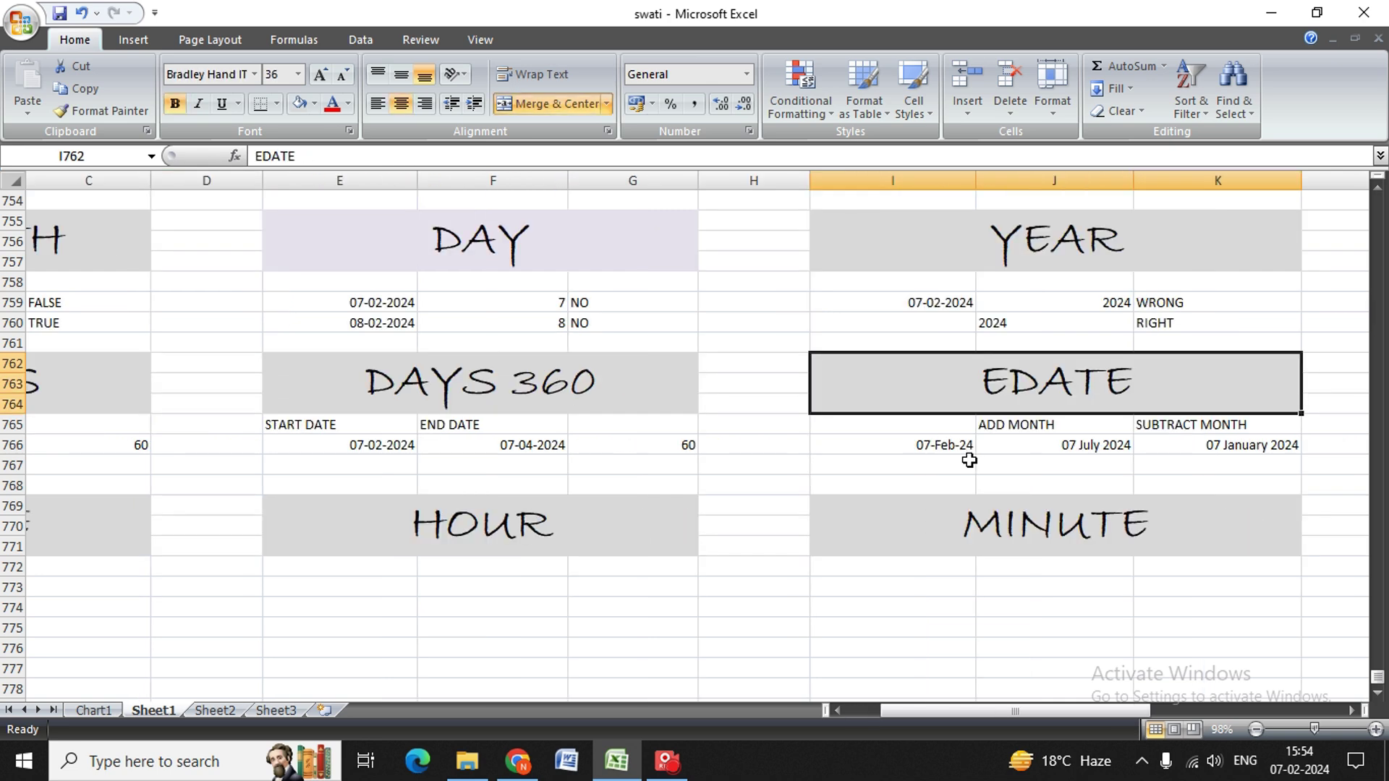
pyautogui.press('Right')
pyautogui.press('Left')
pyautogui.press('Left')
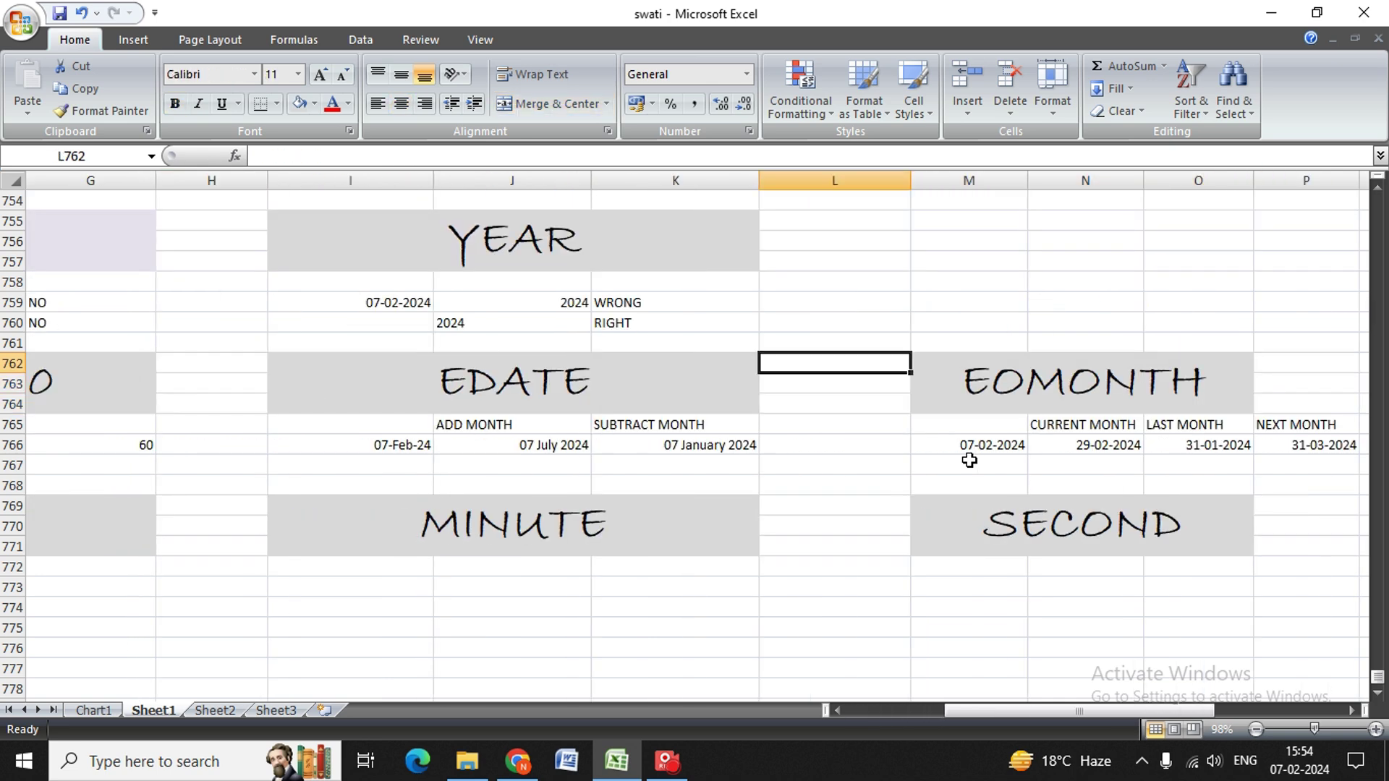
pyautogui.press('Left')
pyautogui.press('Left')
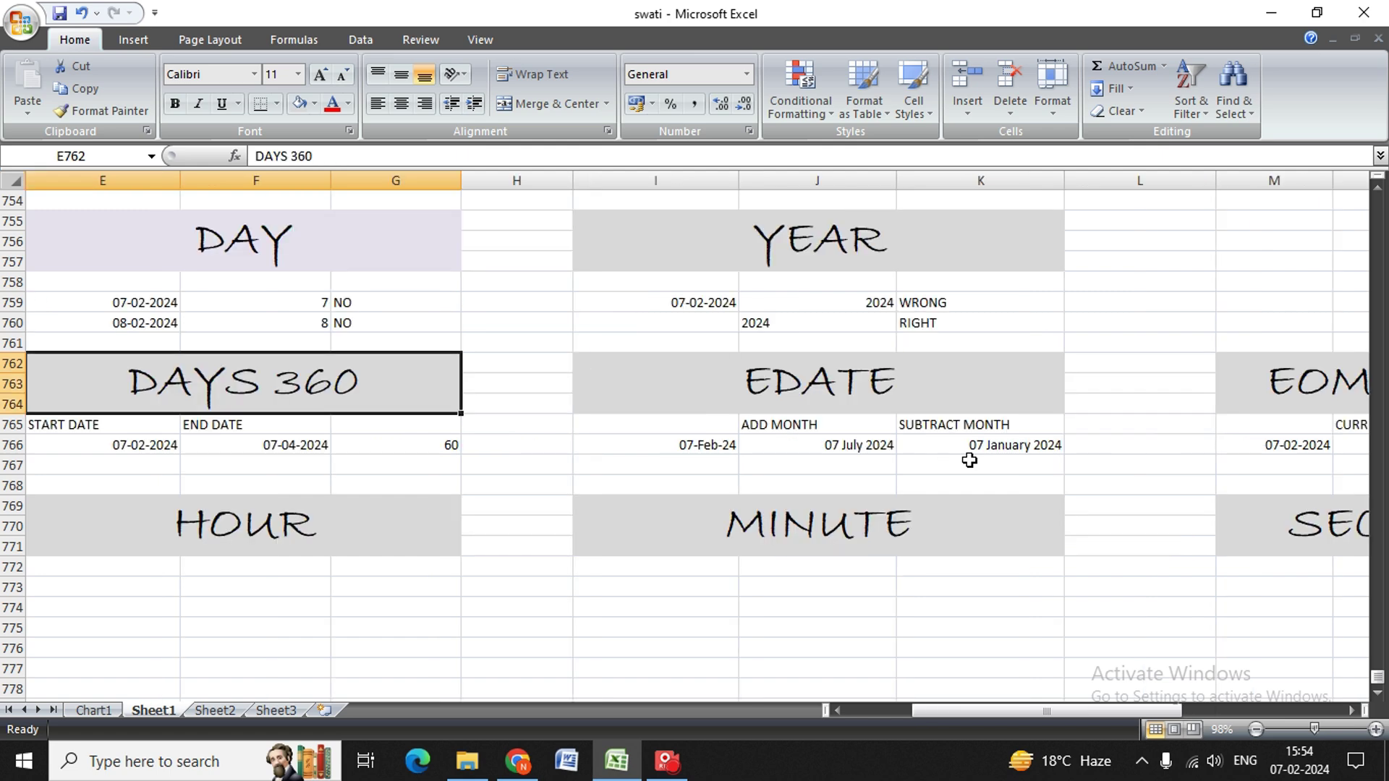
pyautogui.press('Left')
pyautogui.press('Left')
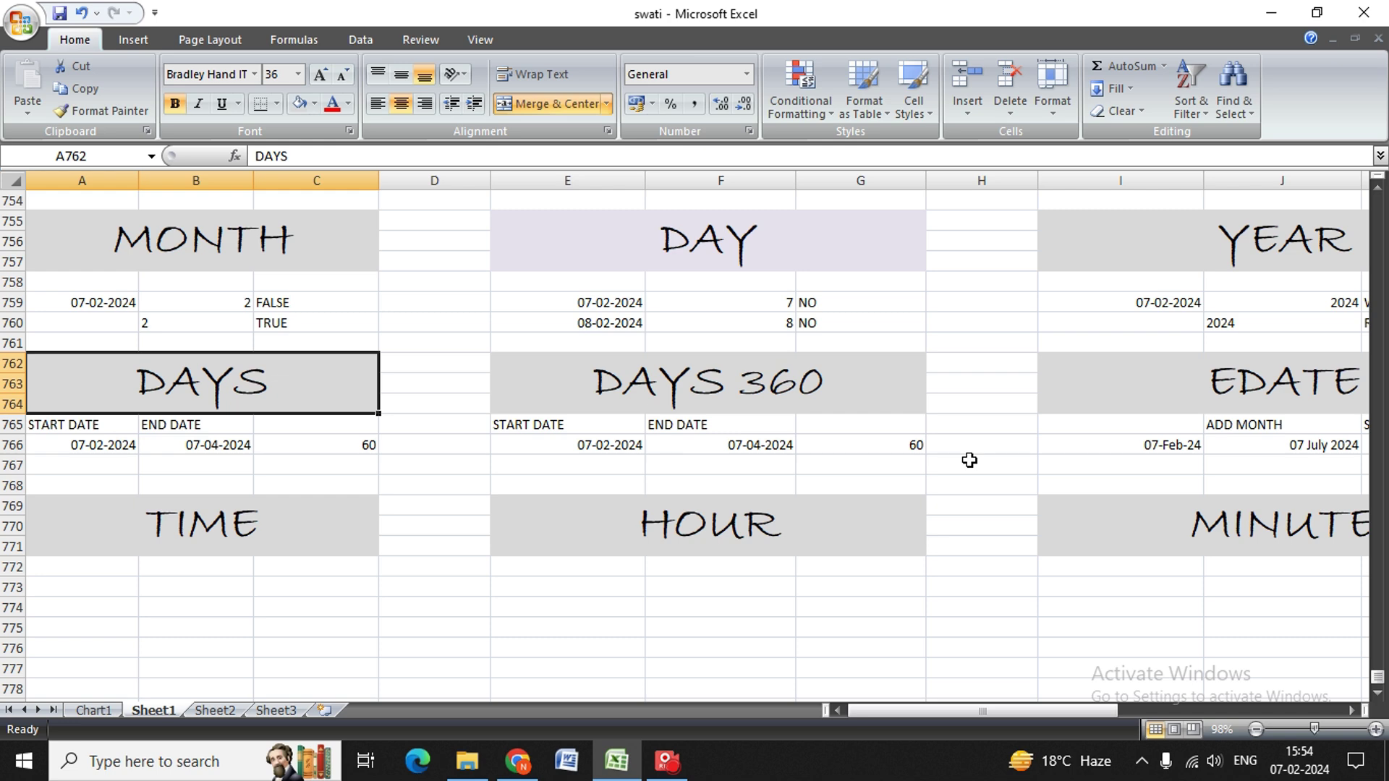
pyautogui.press('Down')
pyautogui.press('Right')
pyautogui.press('Right')
pyautogui.press('Down')
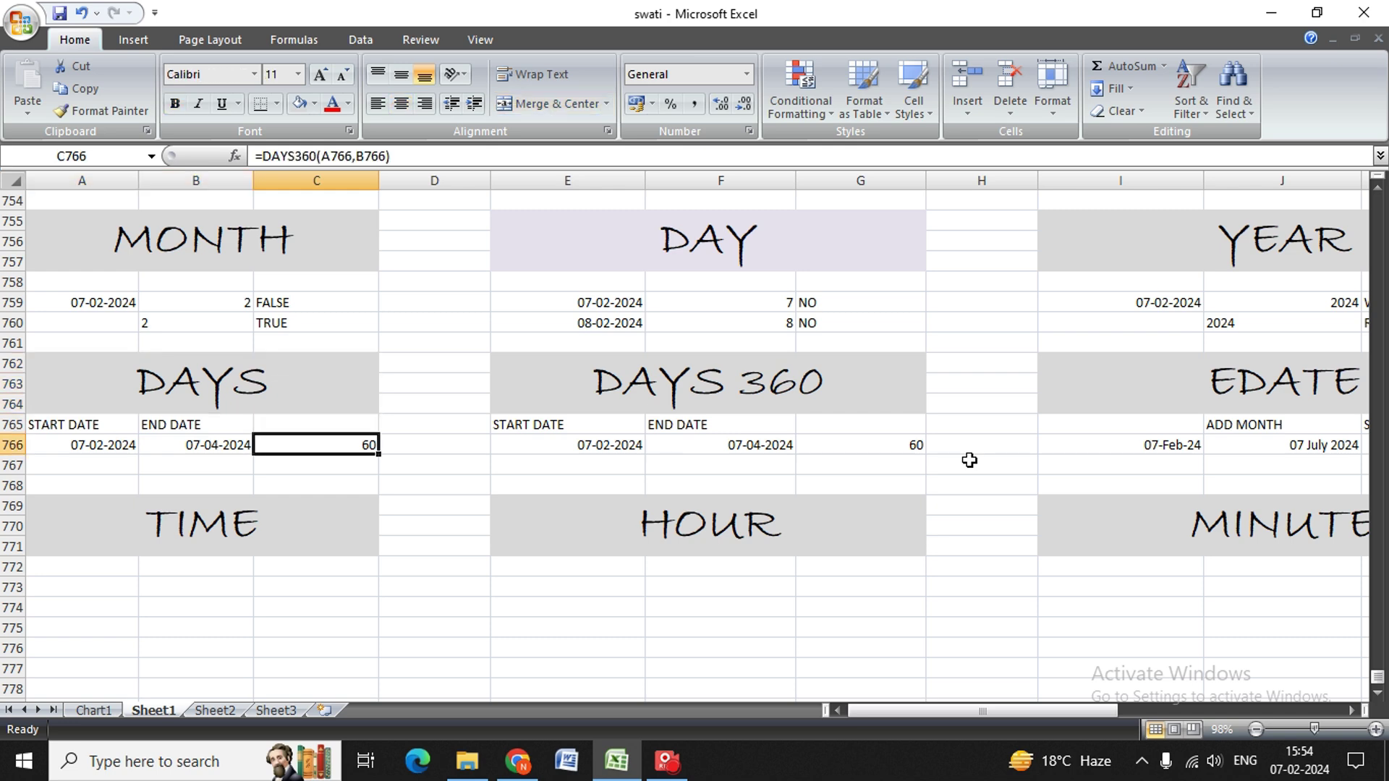
# - Enter the numbers 12, 14 and 30 in cells A772 to A774 under the TIME heading
pyautogui.press('Down')
pyautogui.press('Down')
pyautogui.press('Down')
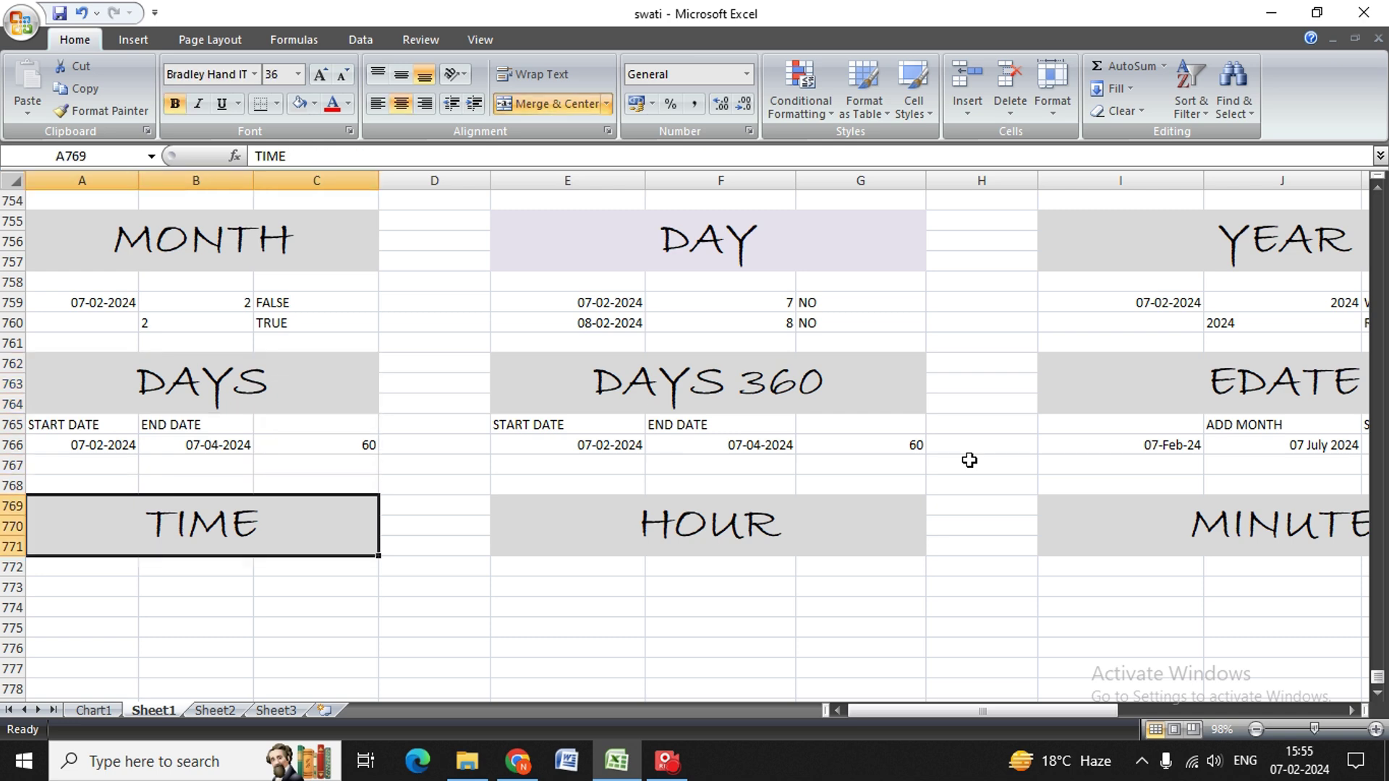
pyautogui.press('Down')
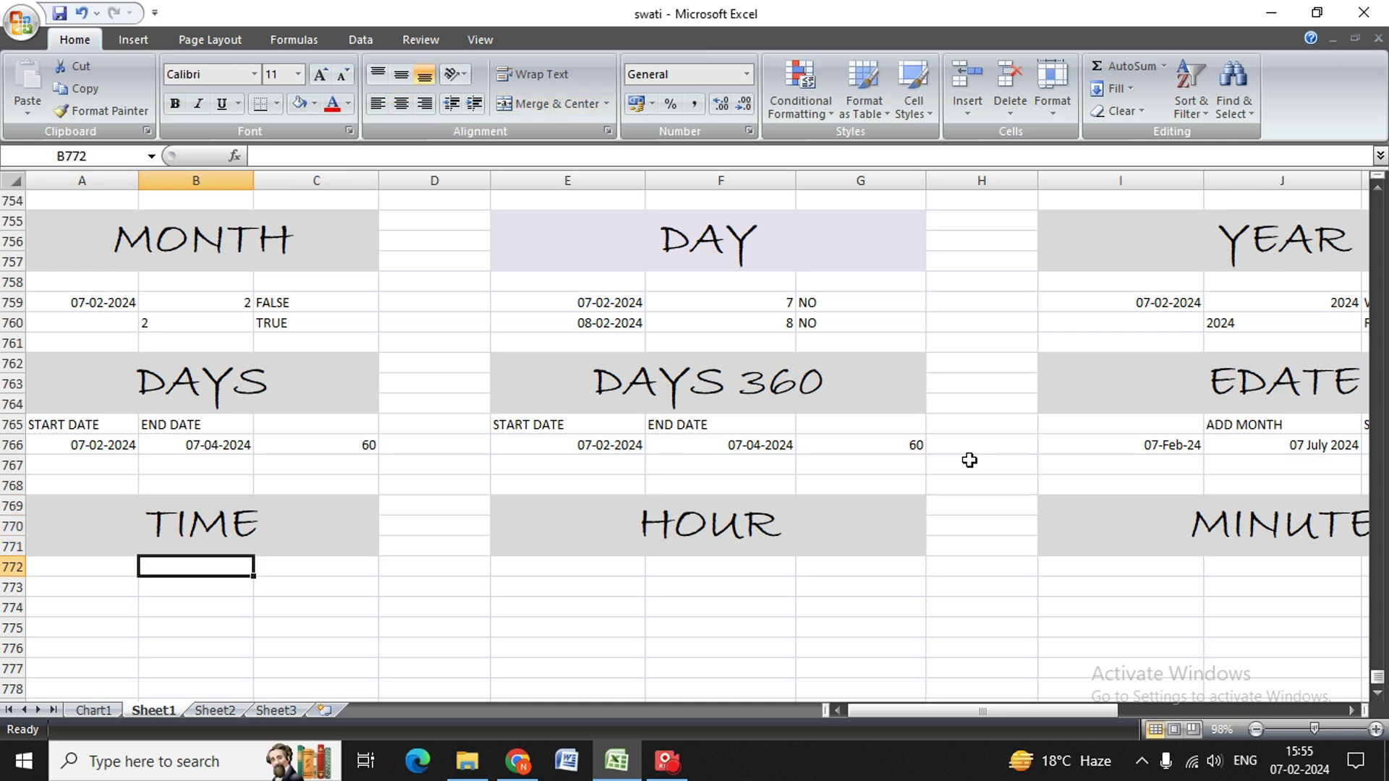
pyautogui.press('Left')
pyautogui.write('12')
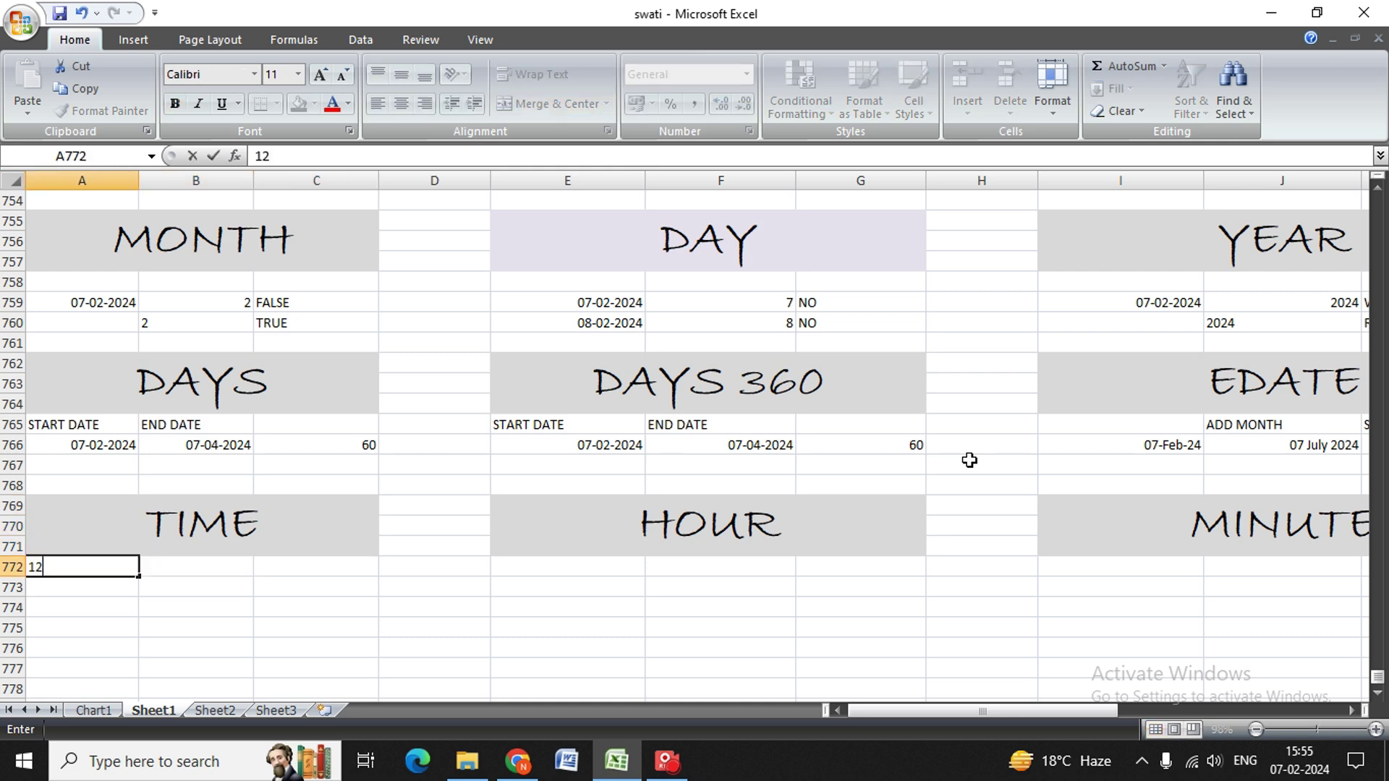
pyautogui.press('Return')
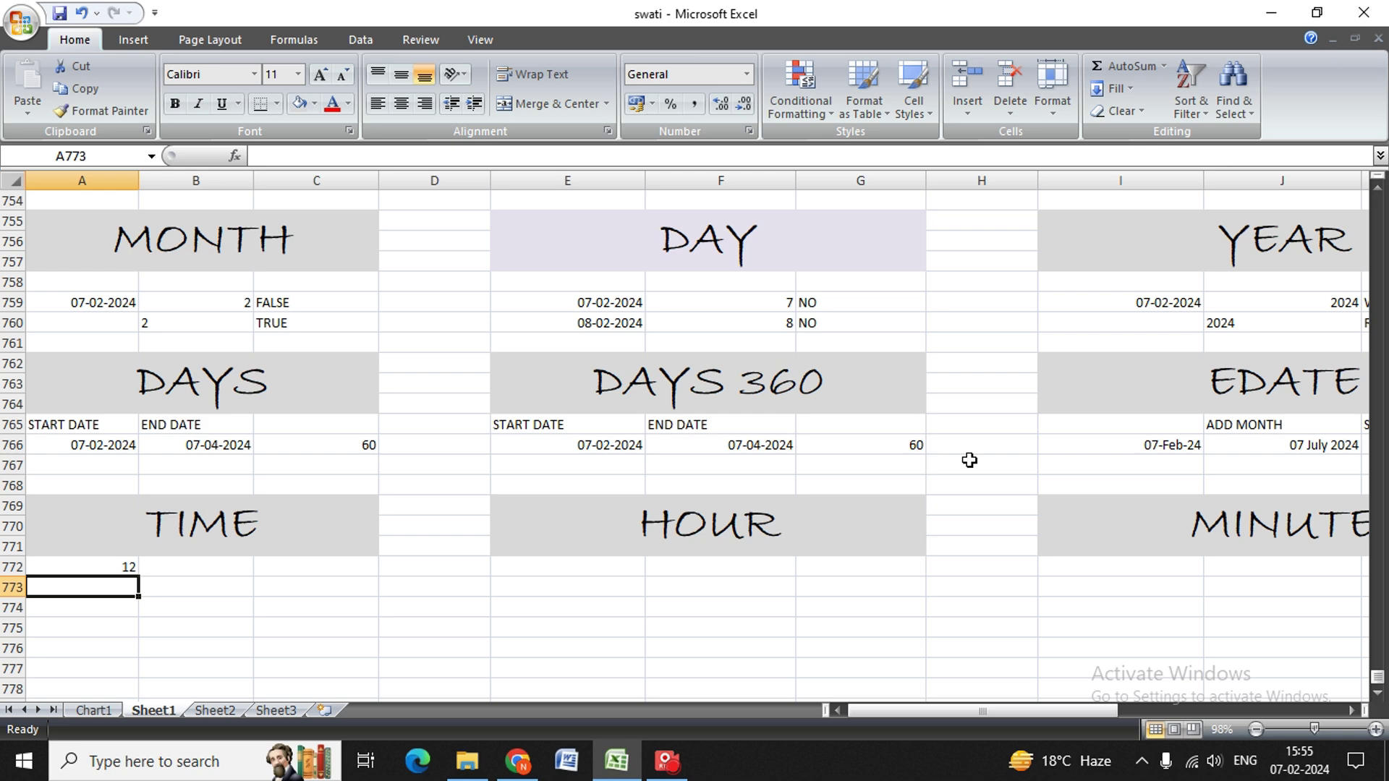
pyautogui.write('14')
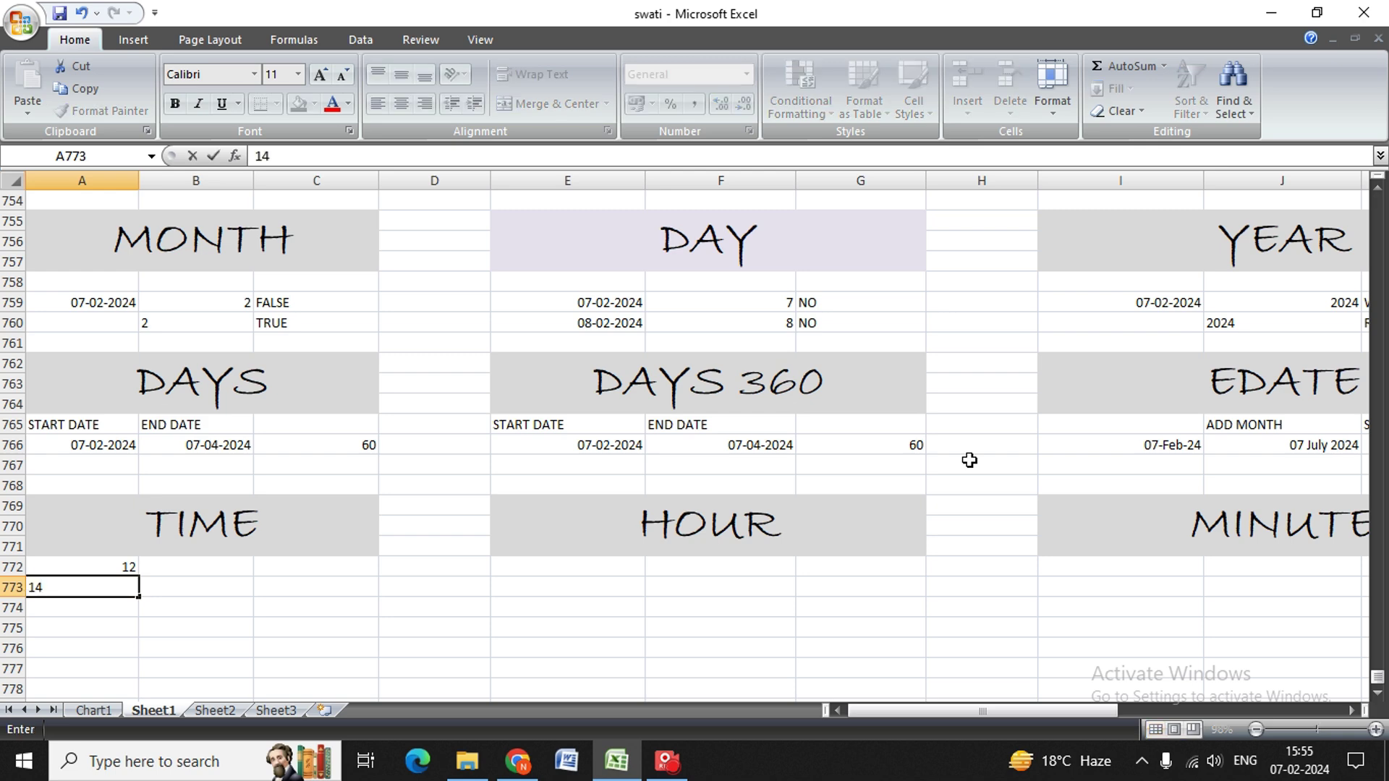
pyautogui.hotkey('ctrl', 'Return')
pyautogui.press('Return')
pyautogui.write('30')
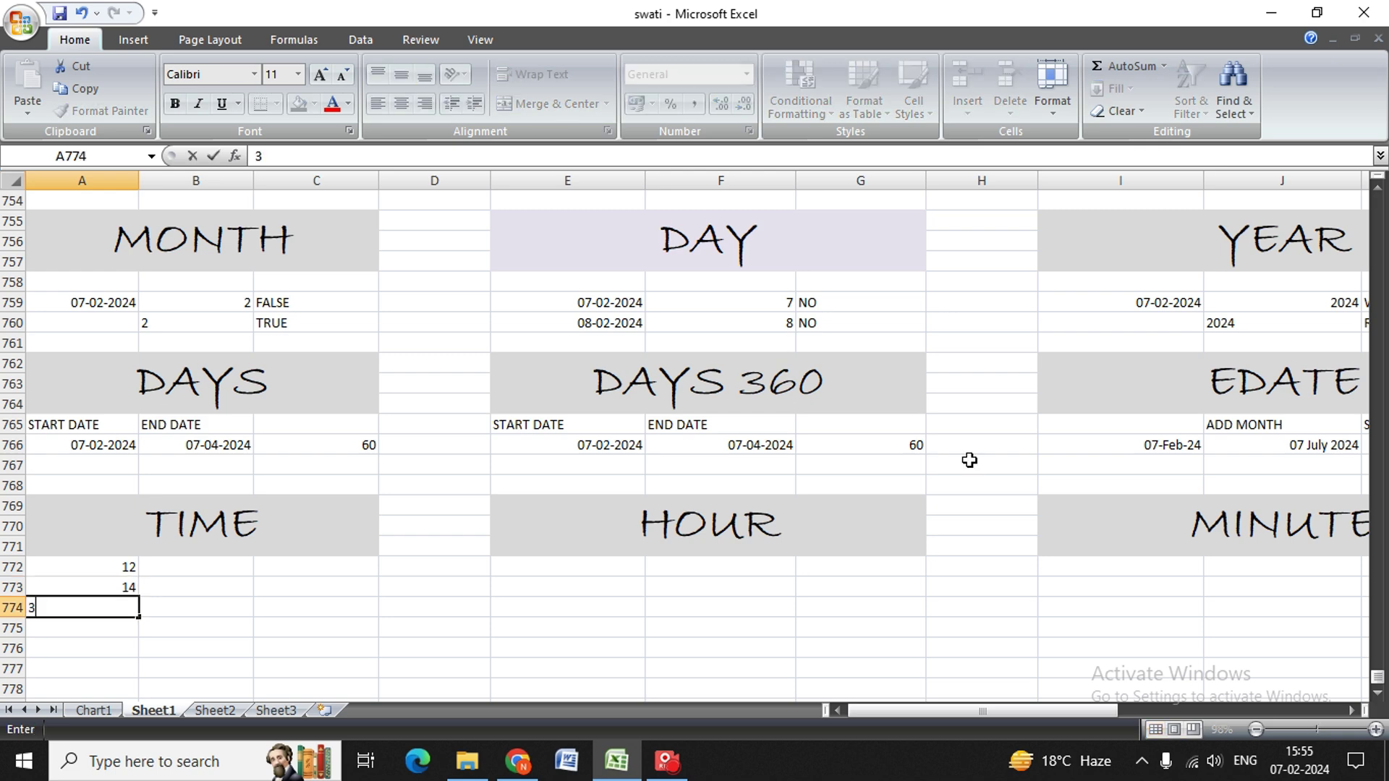
pyautogui.press('Return')
# - Enter the formula =TIME(A772,A774,A773) in cell B772, using A774 for the minutes and A773 for the seconds
pyautogui.press('Right')
pyautogui.press('Up')
pyautogui.press('Up')
pyautogui.press('Up')
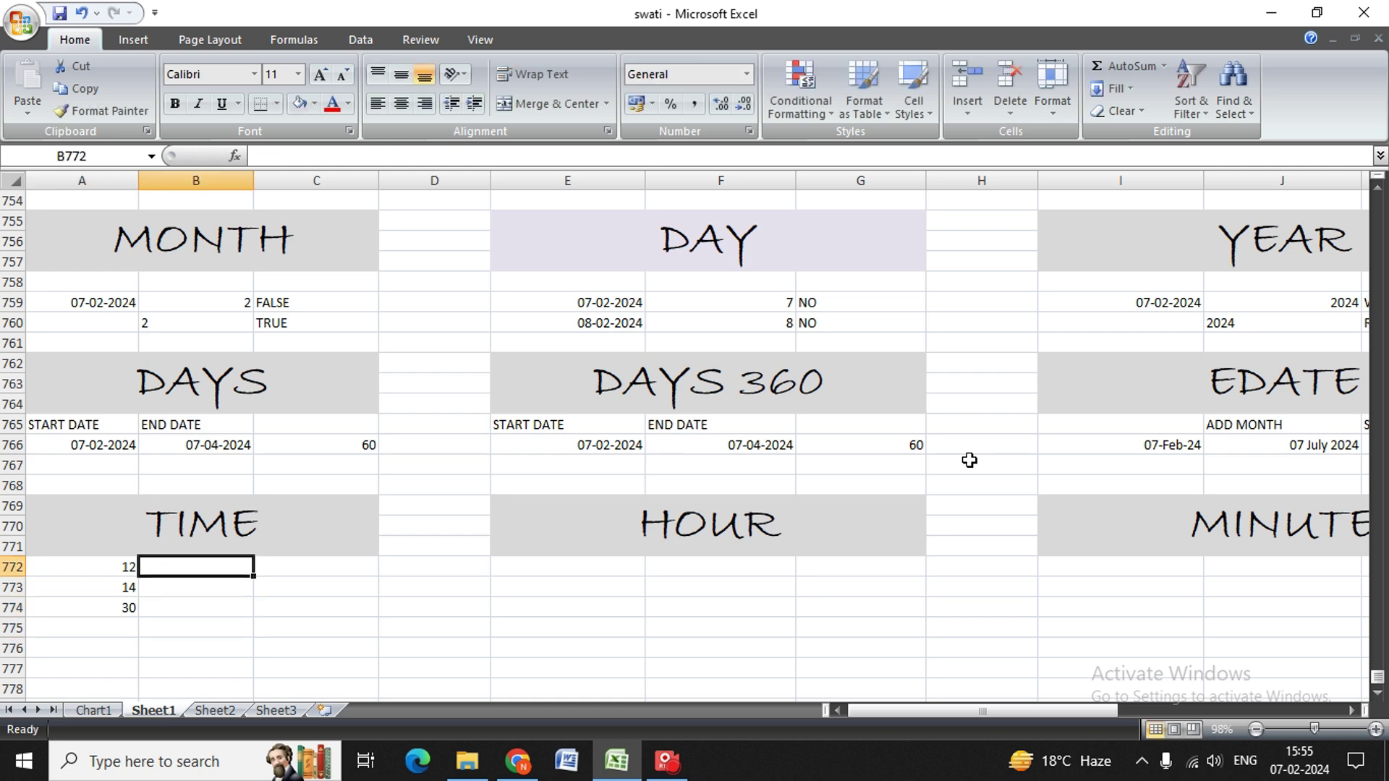
pyautogui.write('=TIME')
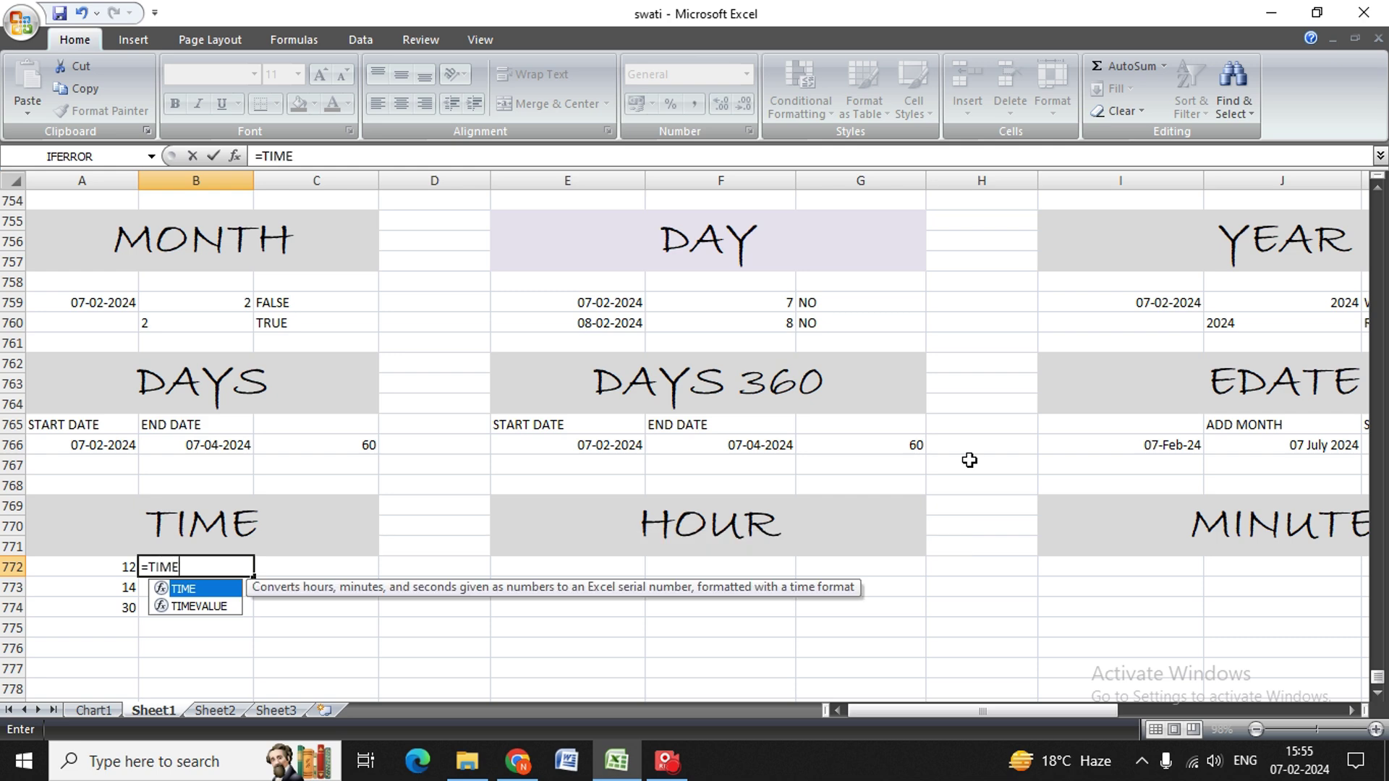
pyautogui.write('(')
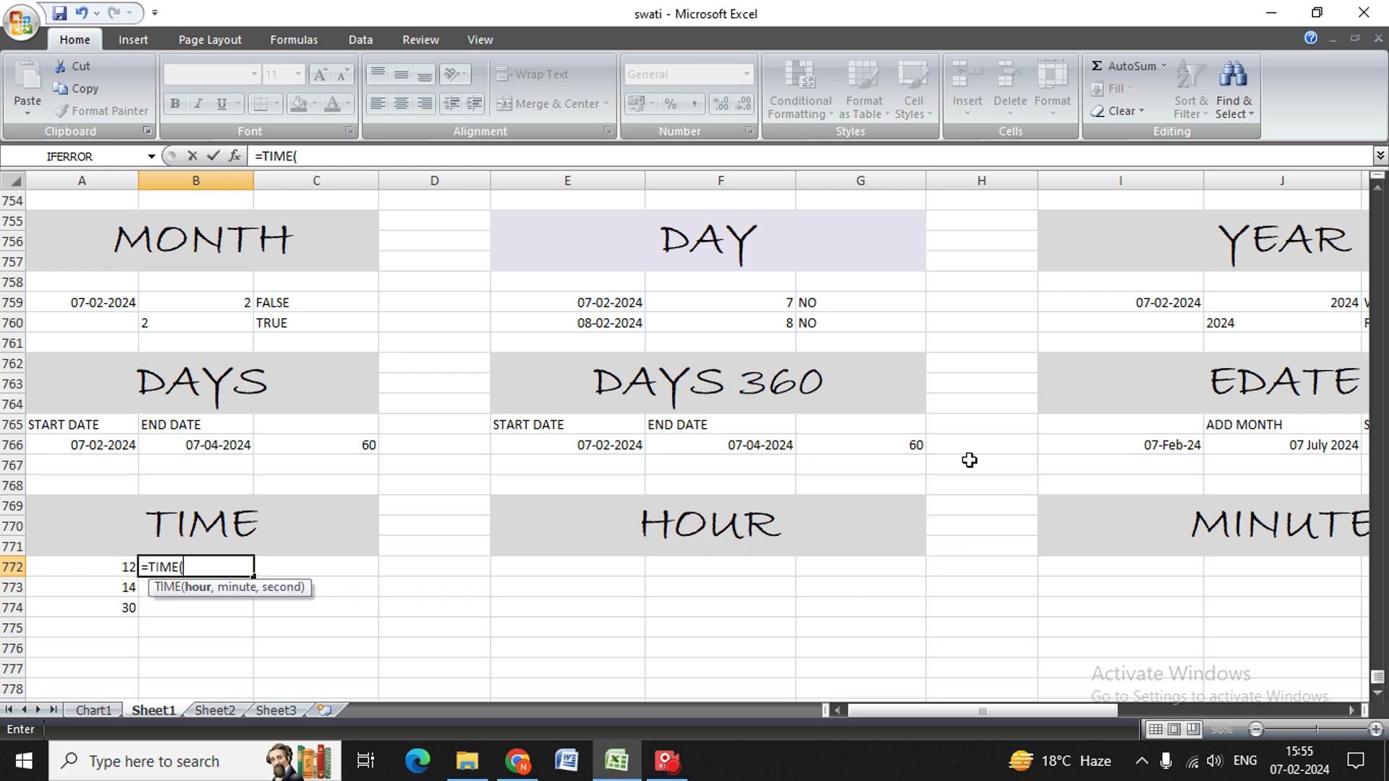
pyautogui.press('Left')
pyautogui.write(',')
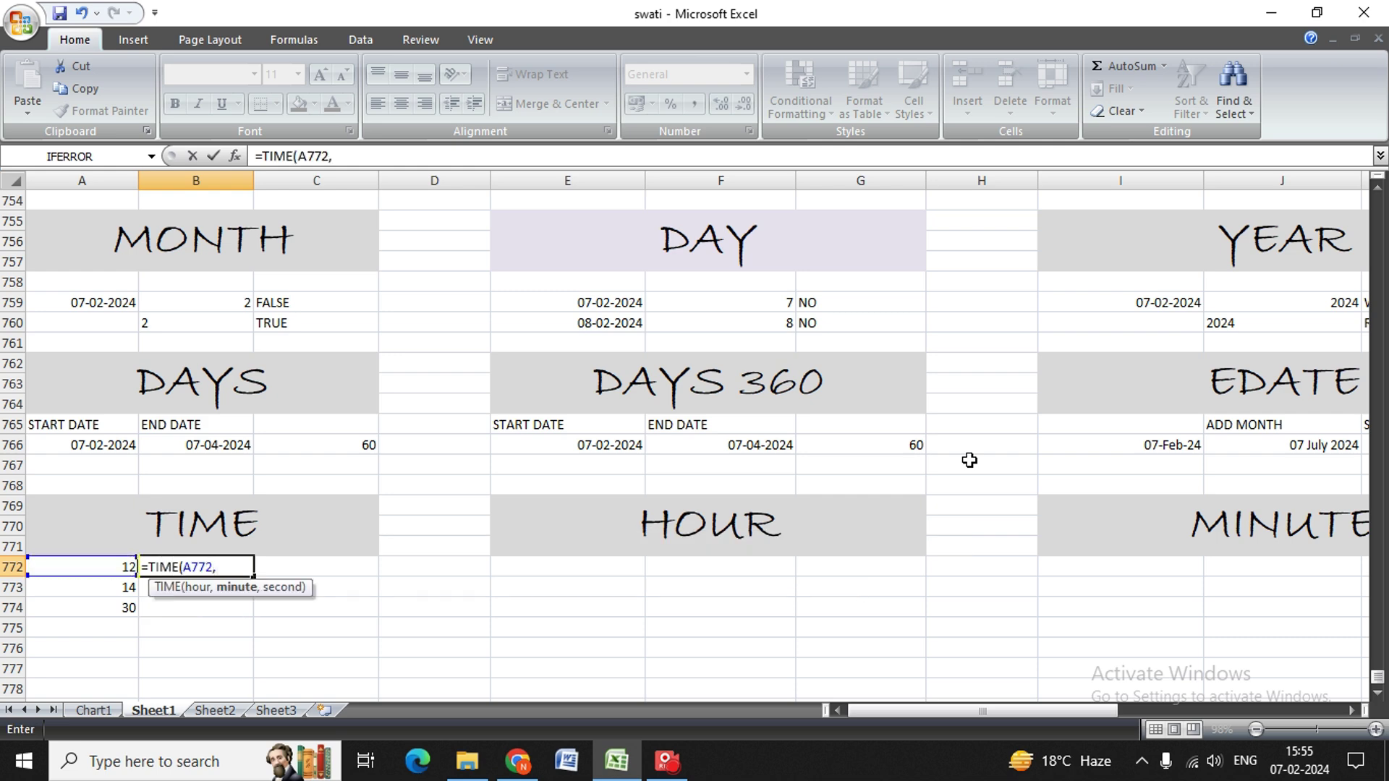
pyautogui.press('Left')
pyautogui.press('Down')
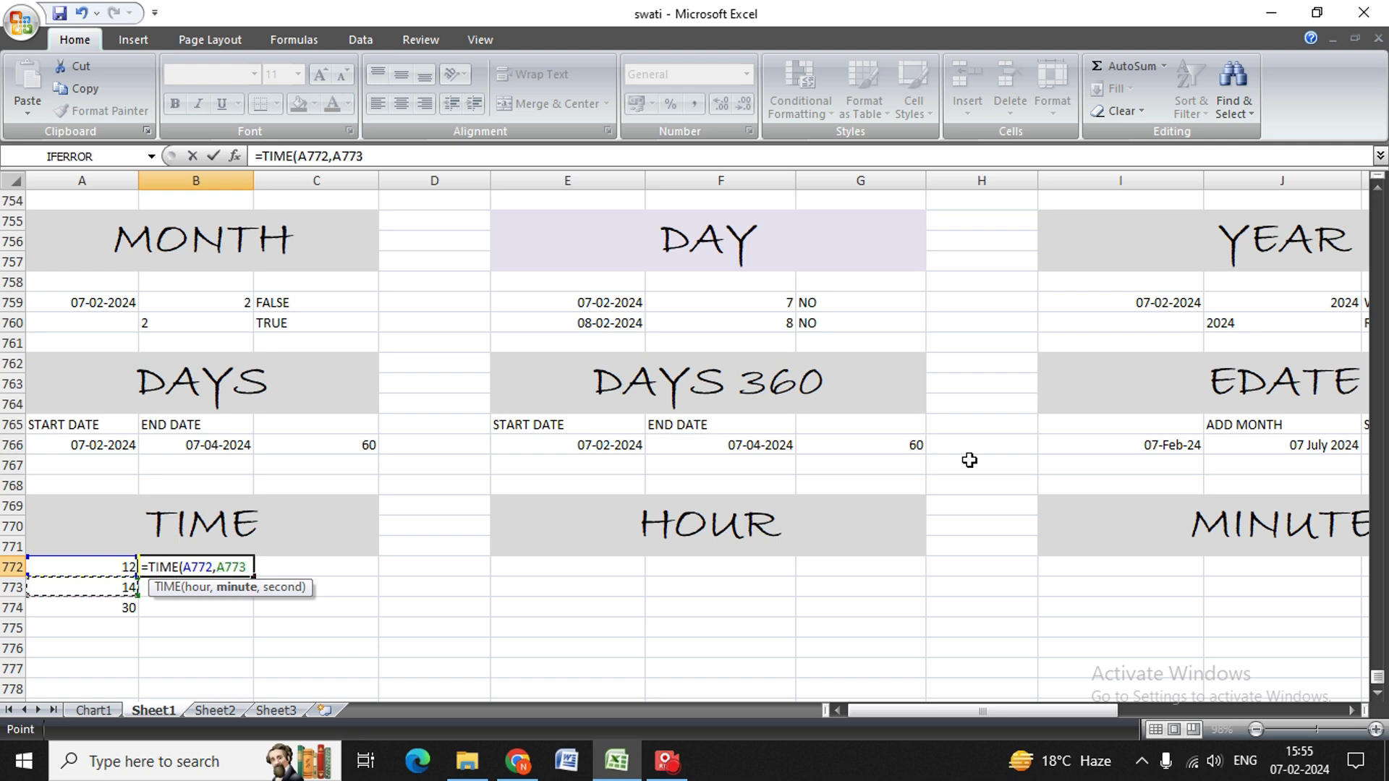
pyautogui.press('Down')
pyautogui.write(',')
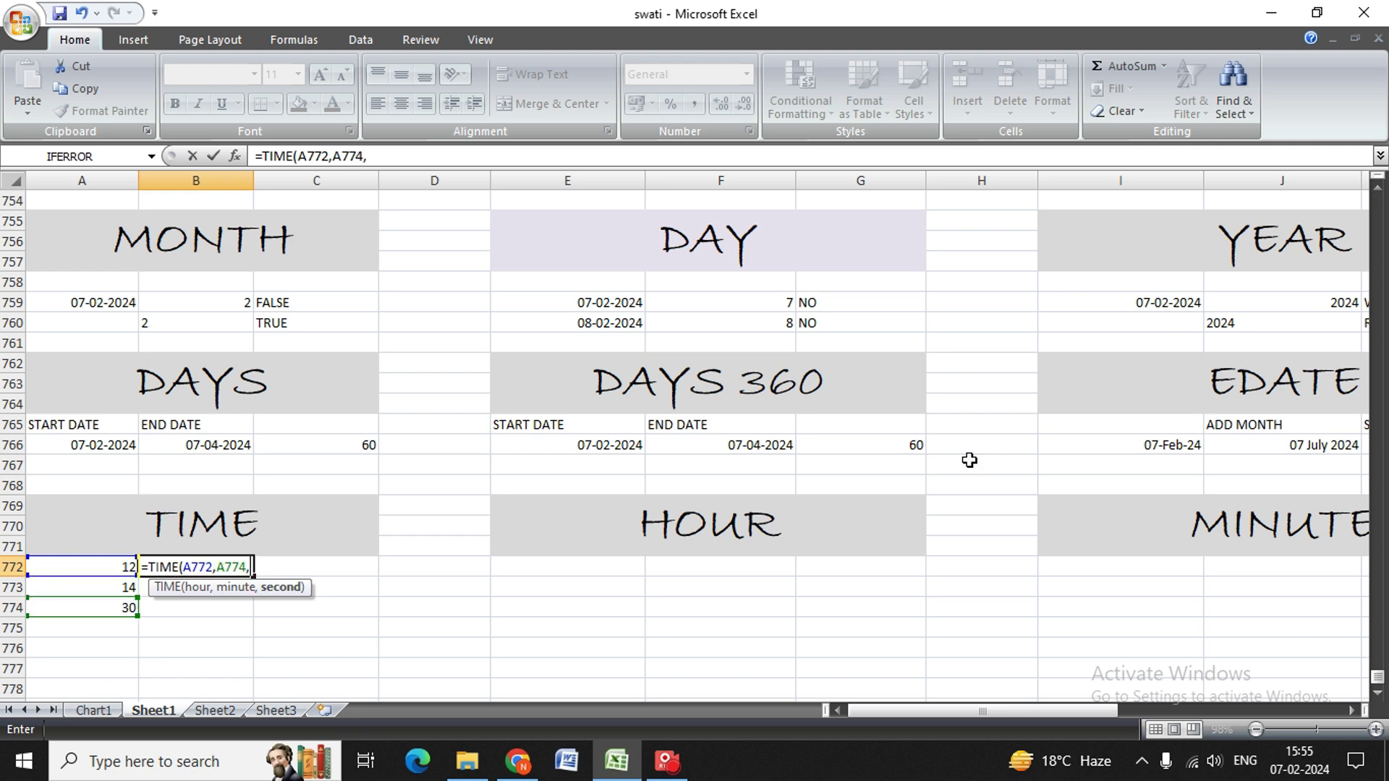
pyautogui.press('Up')
pyautogui.press('Down')
pyautogui.press('Down')
pyautogui.press('Left')
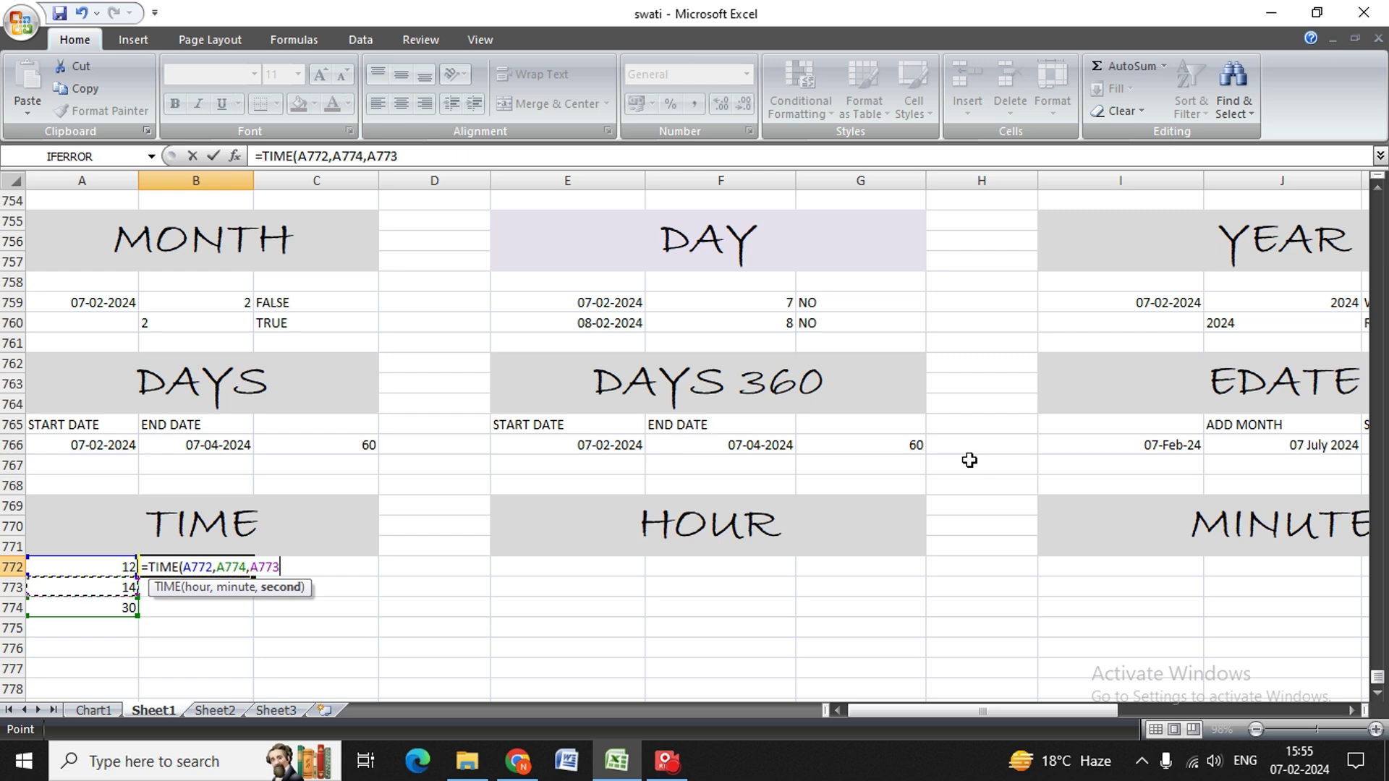
pyautogui.write(')')
pyautogui.press('Return')
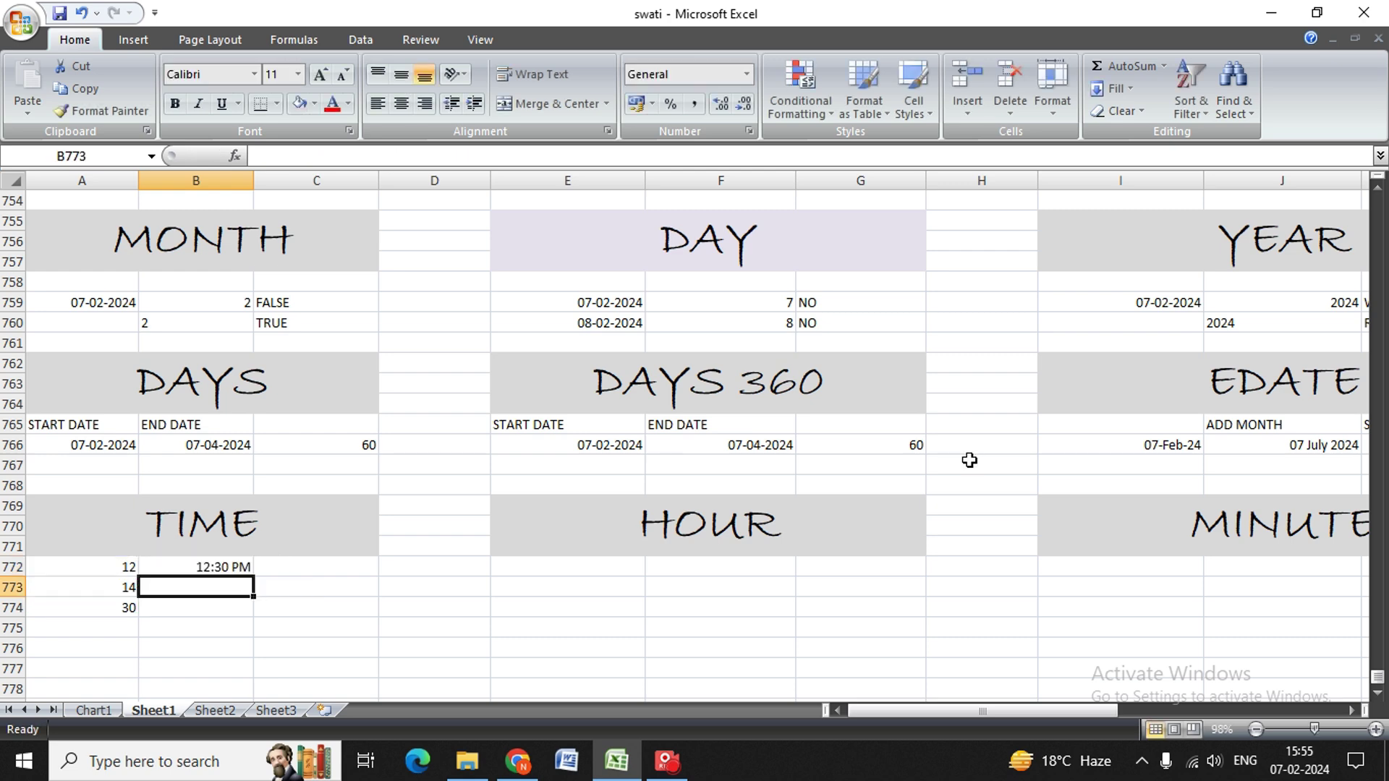
pyautogui.press('Up')
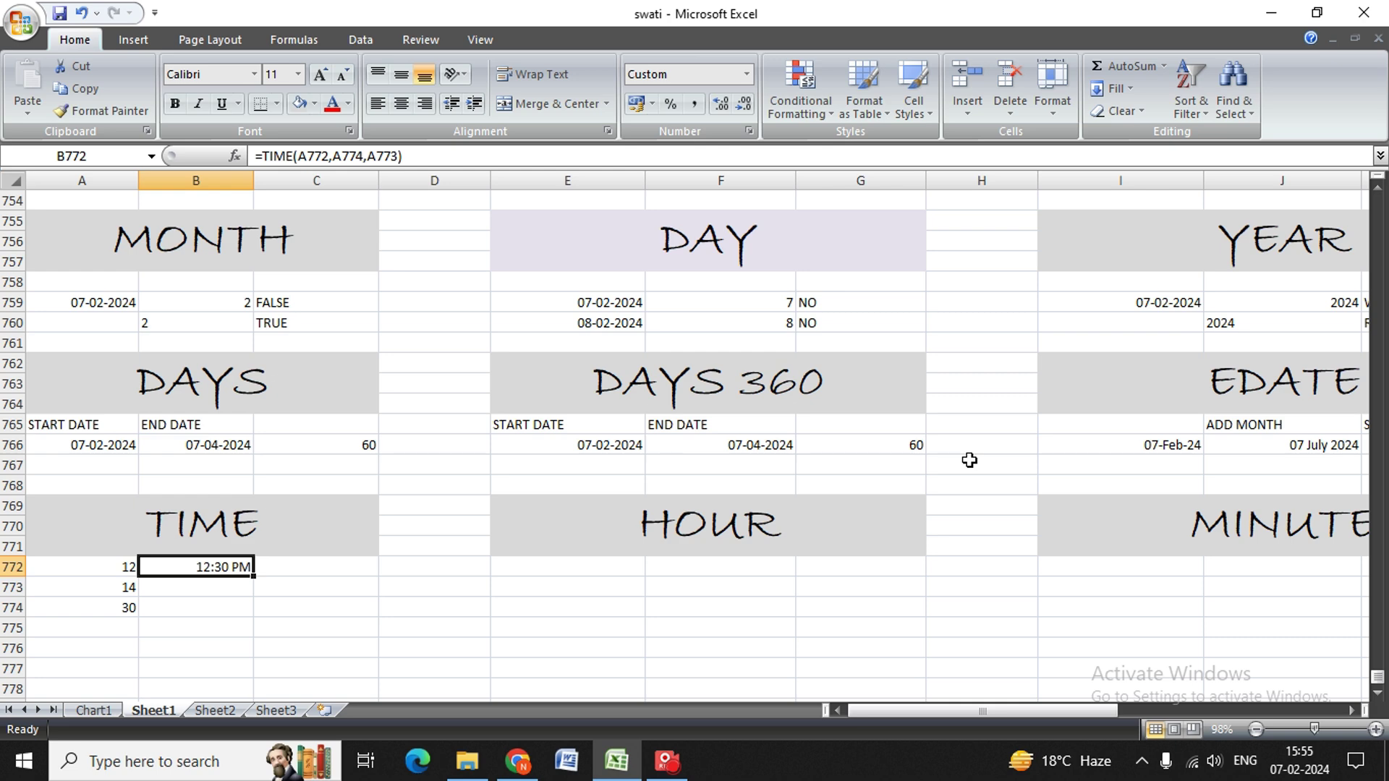
pyautogui.press('Right')
pyautogui.press('Right')
pyautogui.press('Right')
pyautogui.press('Right')
pyautogui.press('Right')
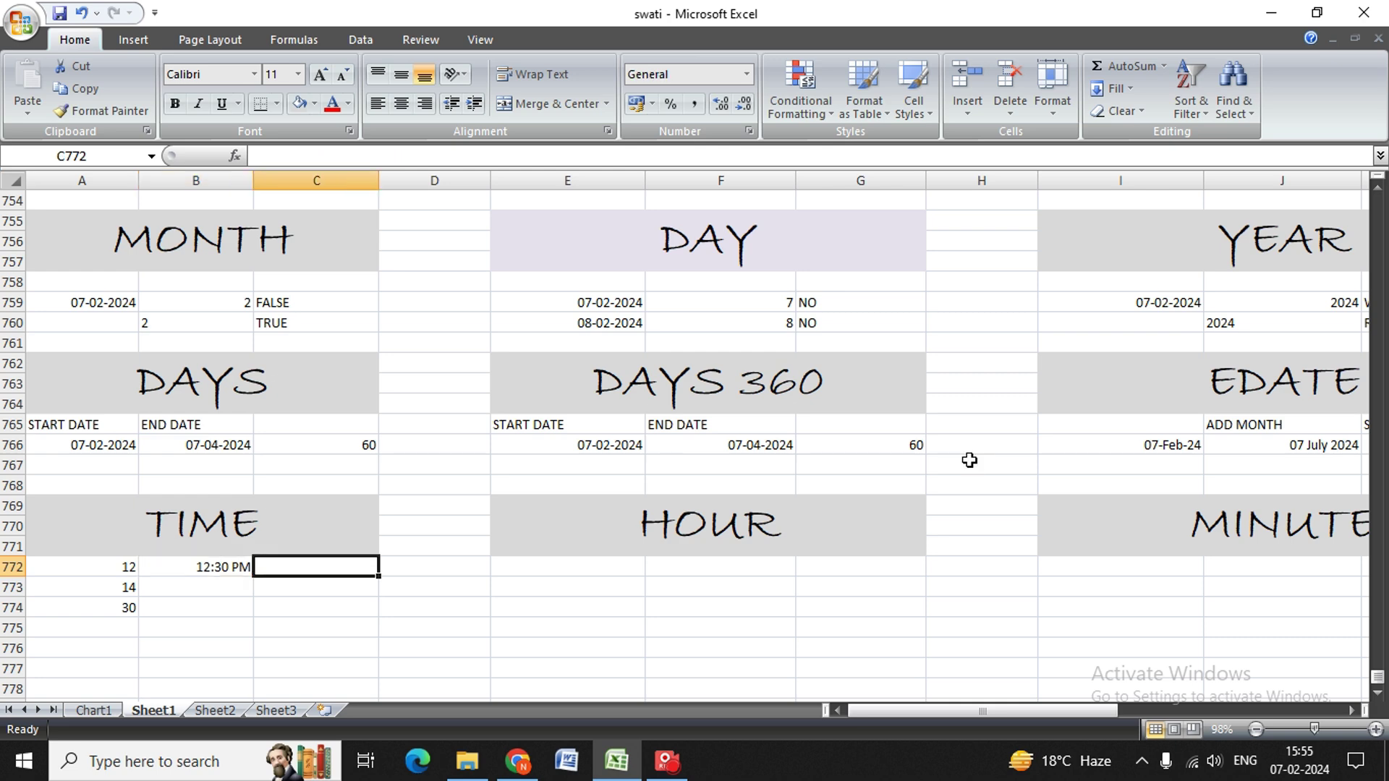
pyautogui.press('Left')
pyautogui.press('Left')
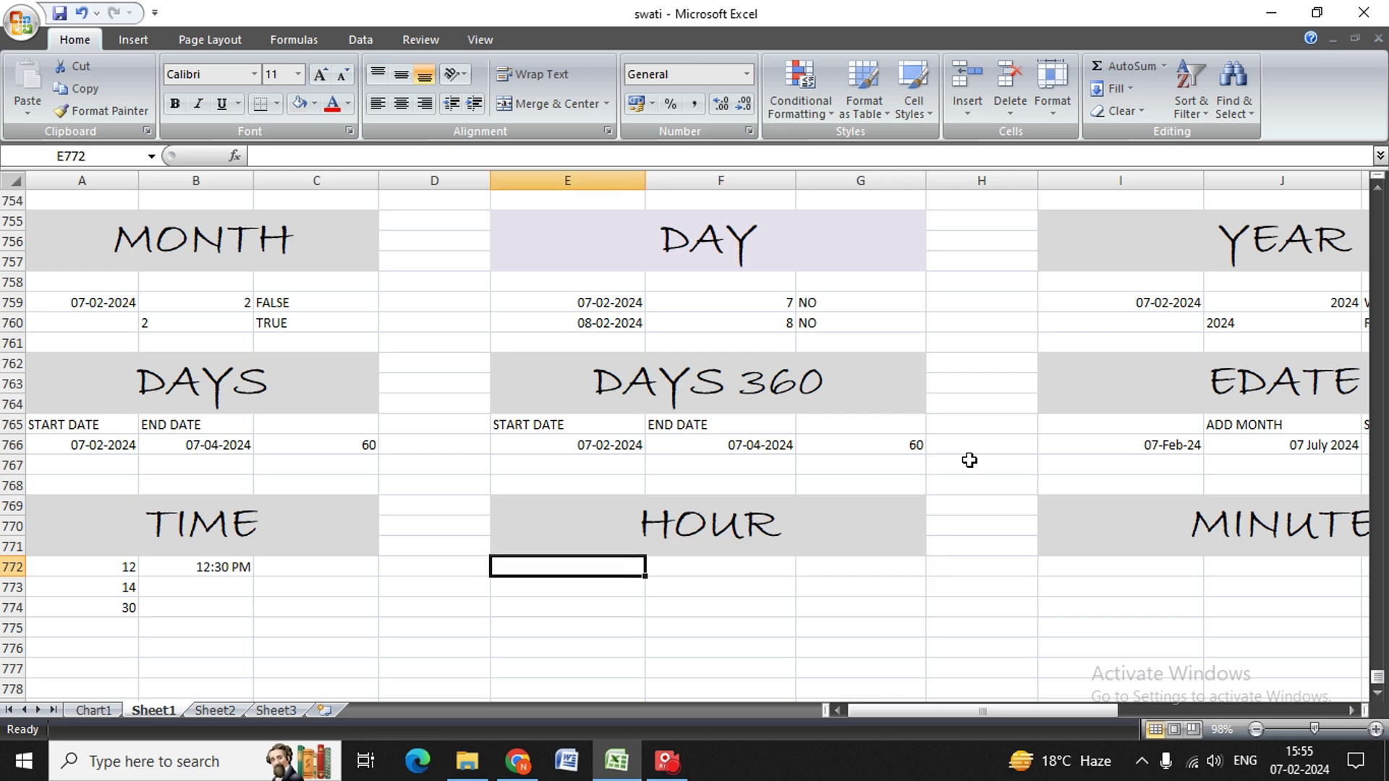
pyautogui.press('Left')
pyautogui.press('Left')
pyautogui.press('Left')
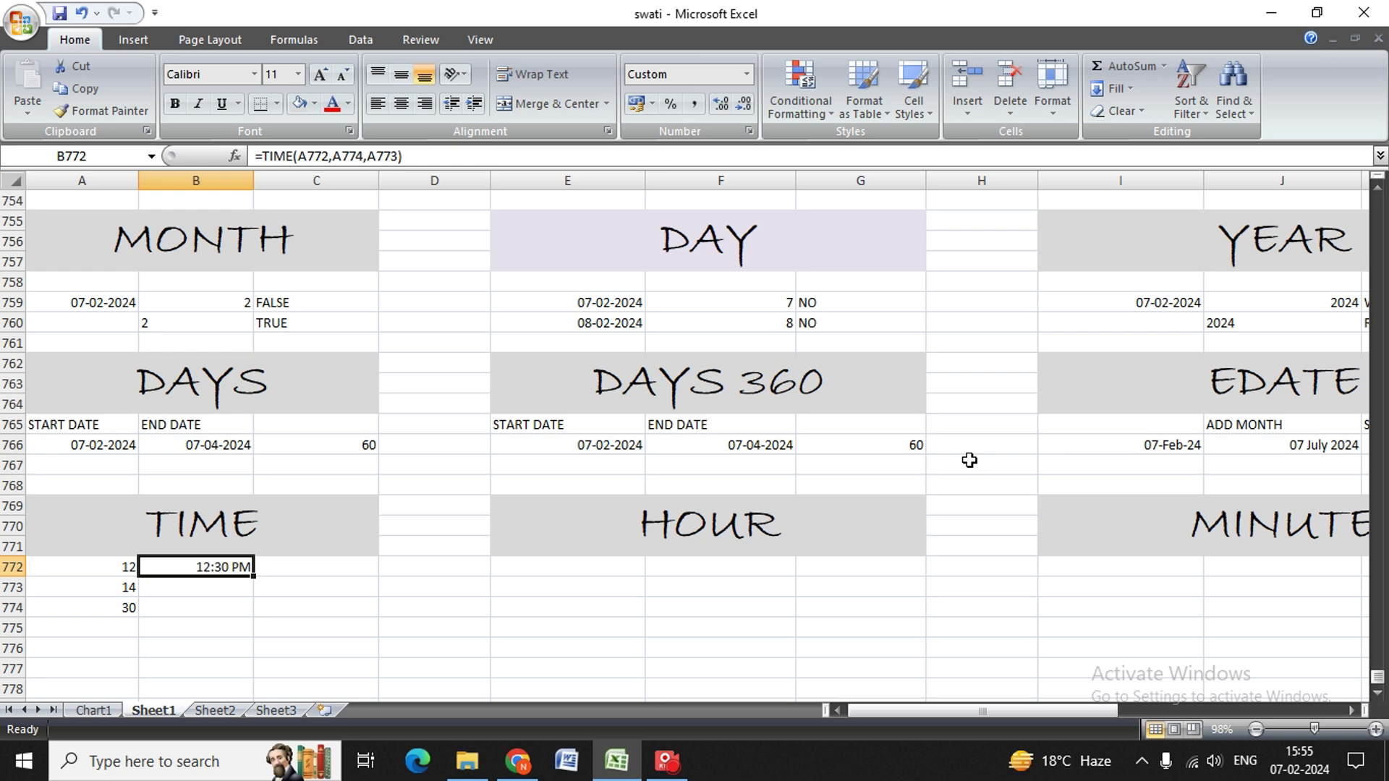
# - Enter the time 12:01:30 in cell E772 under the HOUR heading
pyautogui.press('Right')
pyautogui.press('Right')
pyautogui.press('Right')
pyautogui.press('Right')
pyautogui.press('Left')
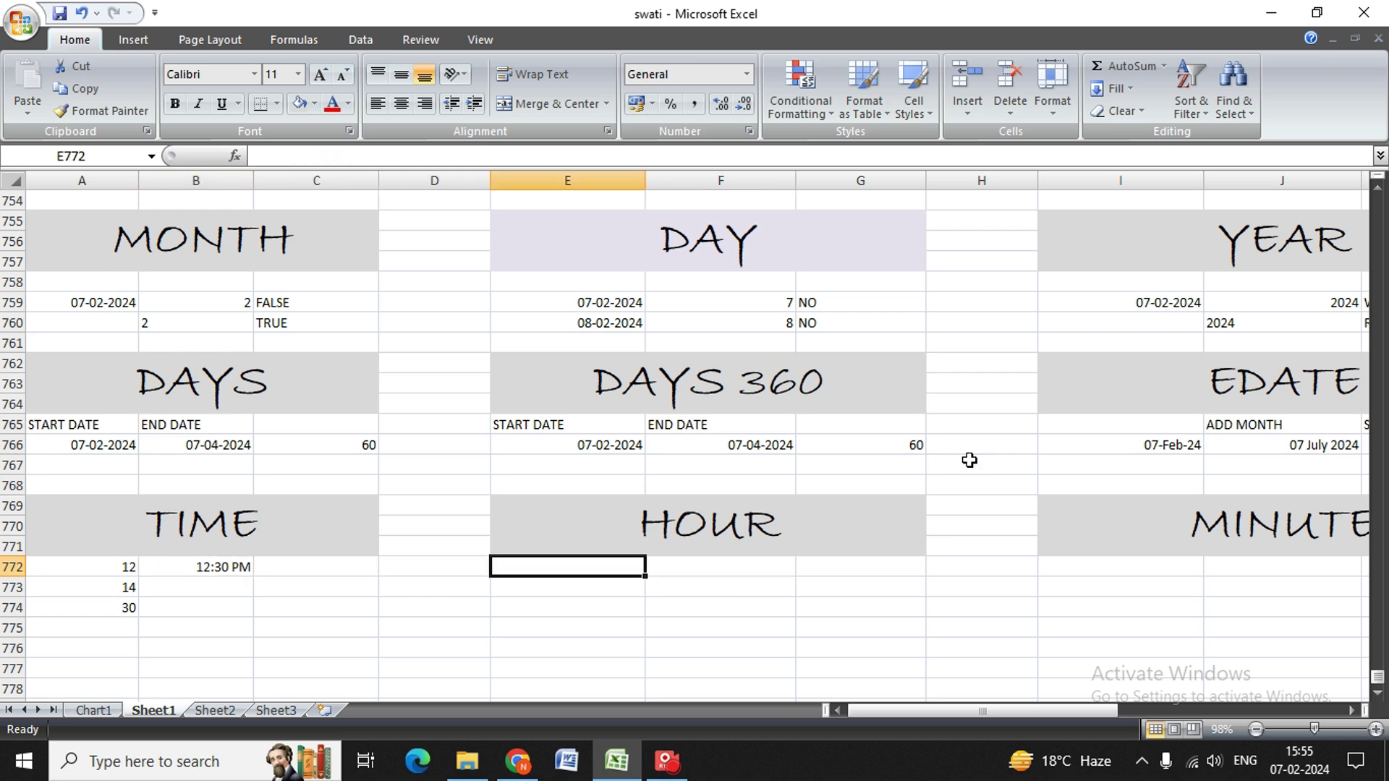
pyautogui.write('12')
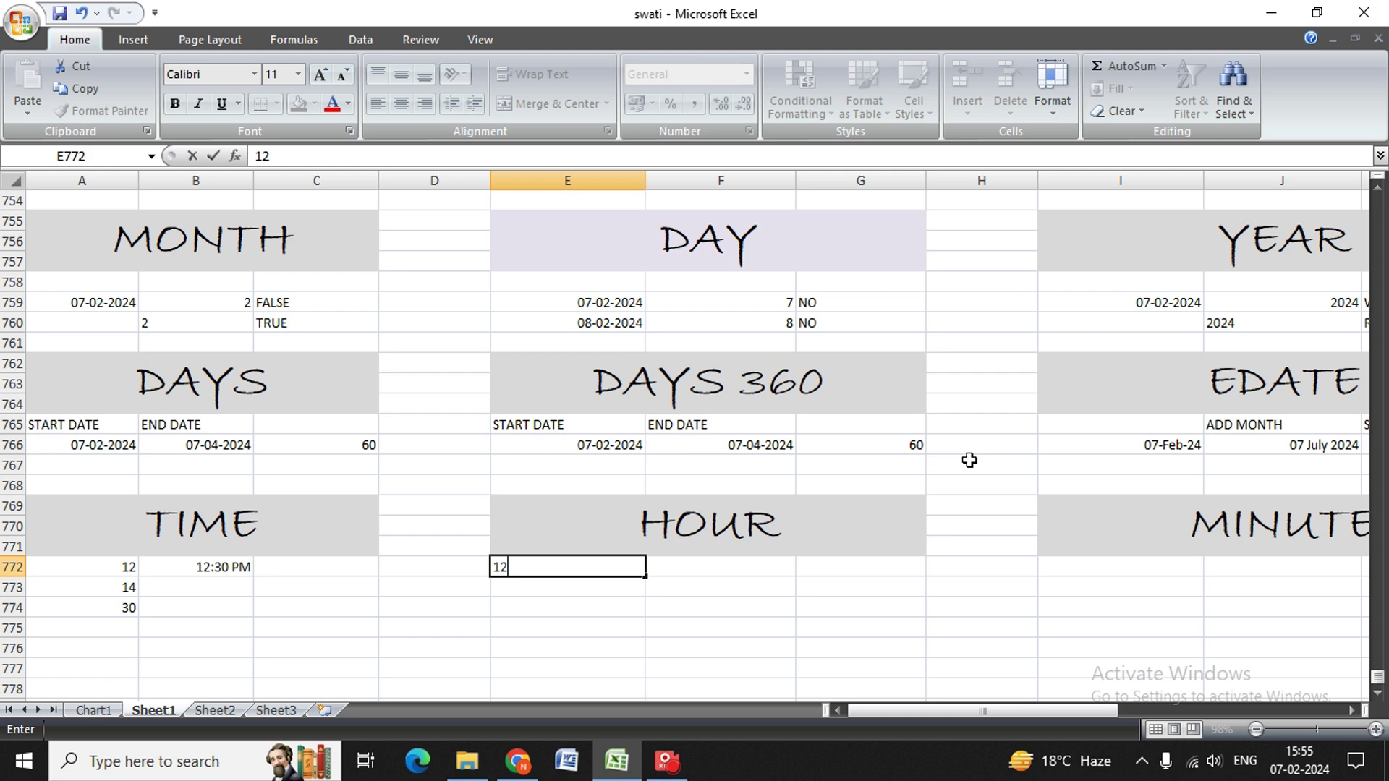
pyautogui.write(':01:30')
pyautogui.press('Tab')
# - Enter the formula =HOUR(E772) in cell F772 to extract the hour from the time beside it
pyautogui.write('=')
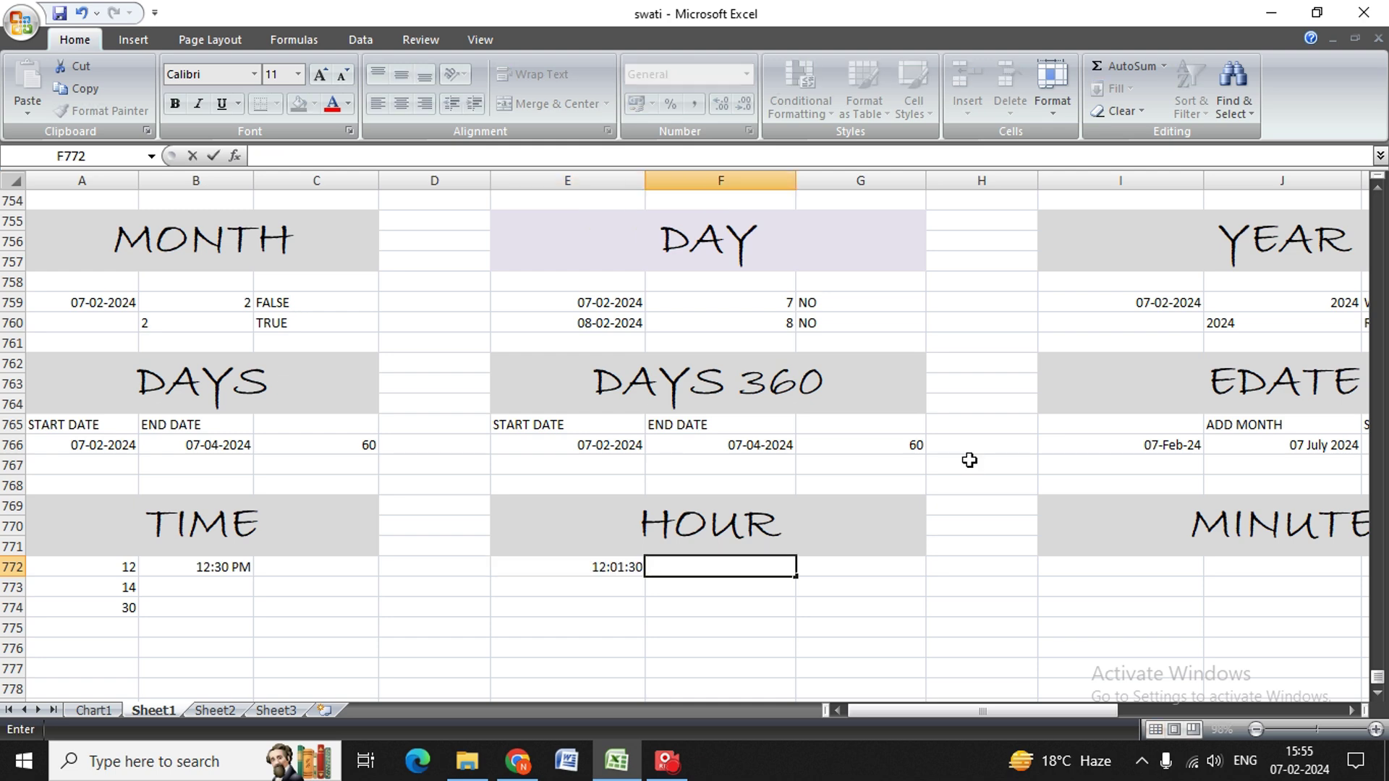
pyautogui.write('HOU')
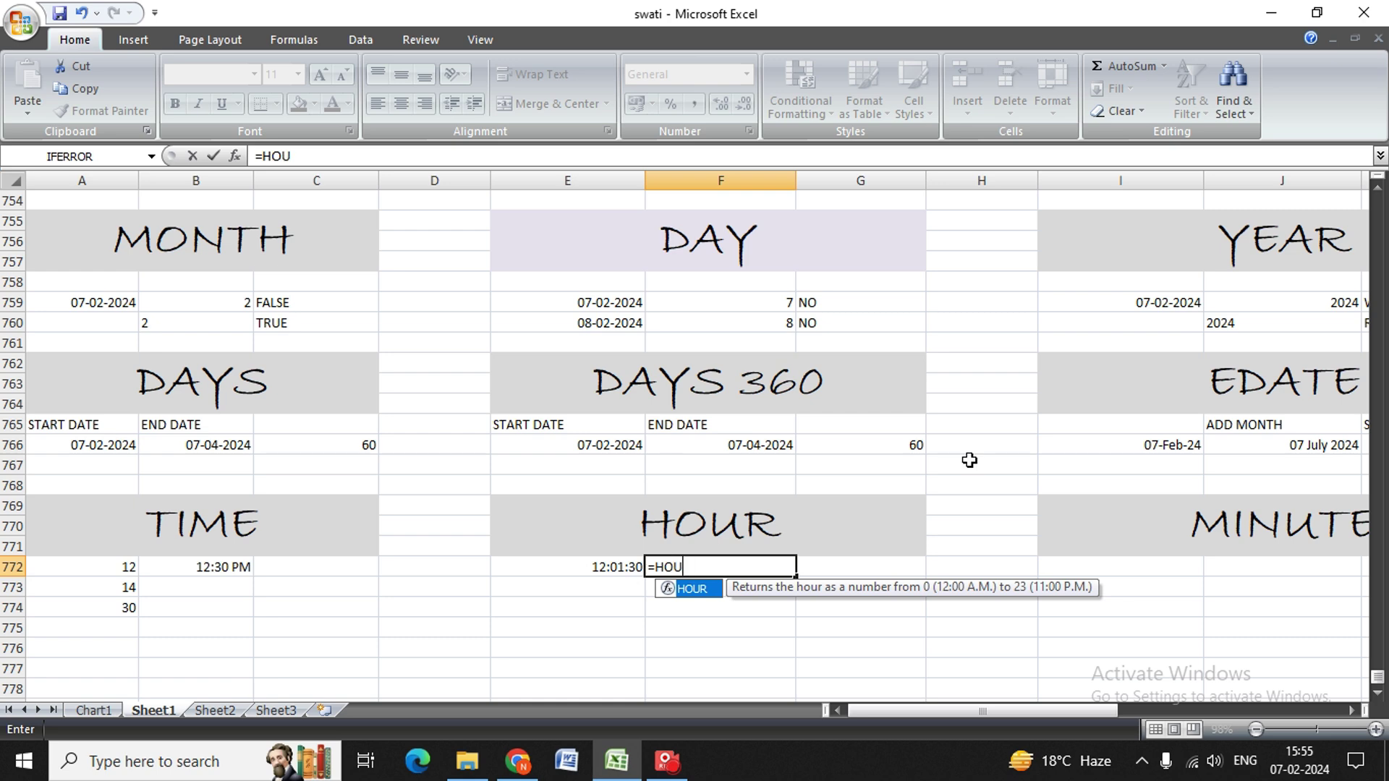
pyautogui.write('R(')
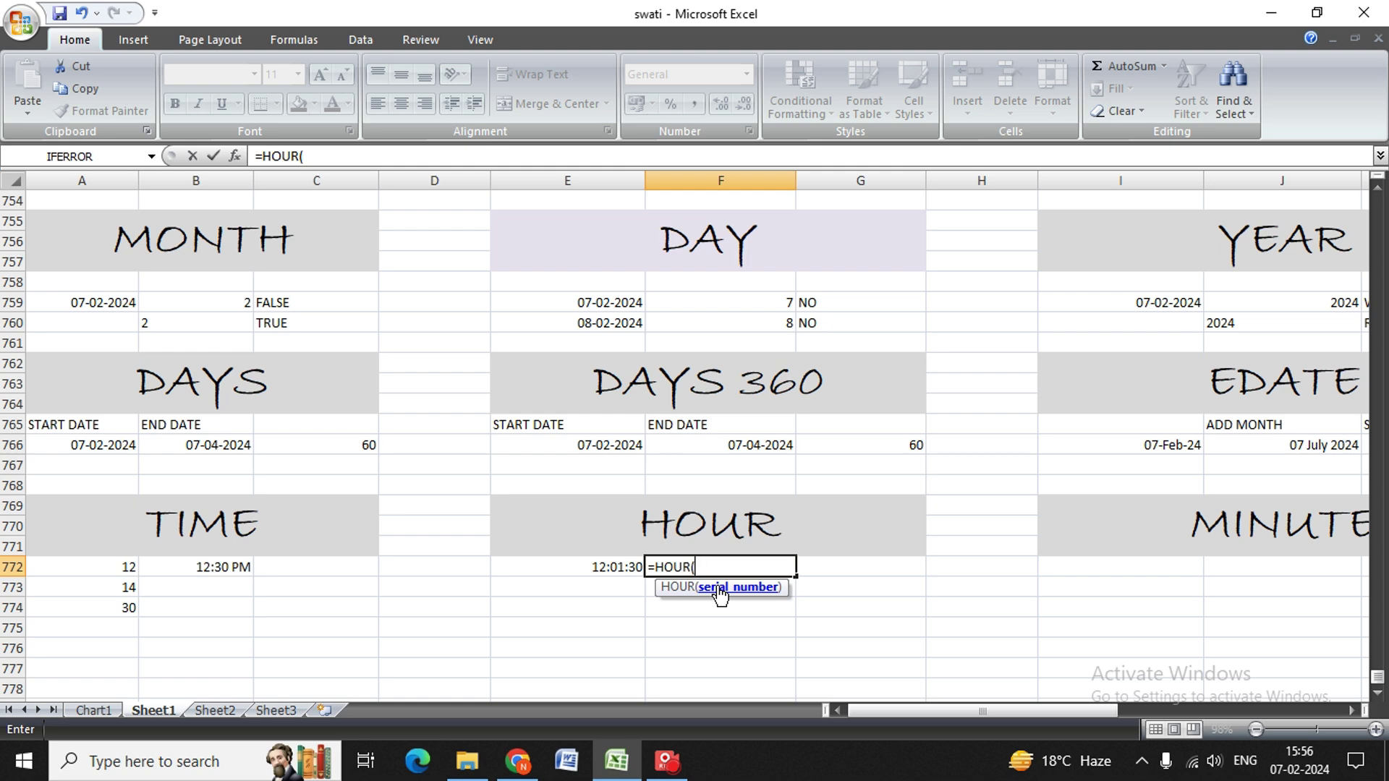
pyautogui.press('Left')
pyautogui.write(')')
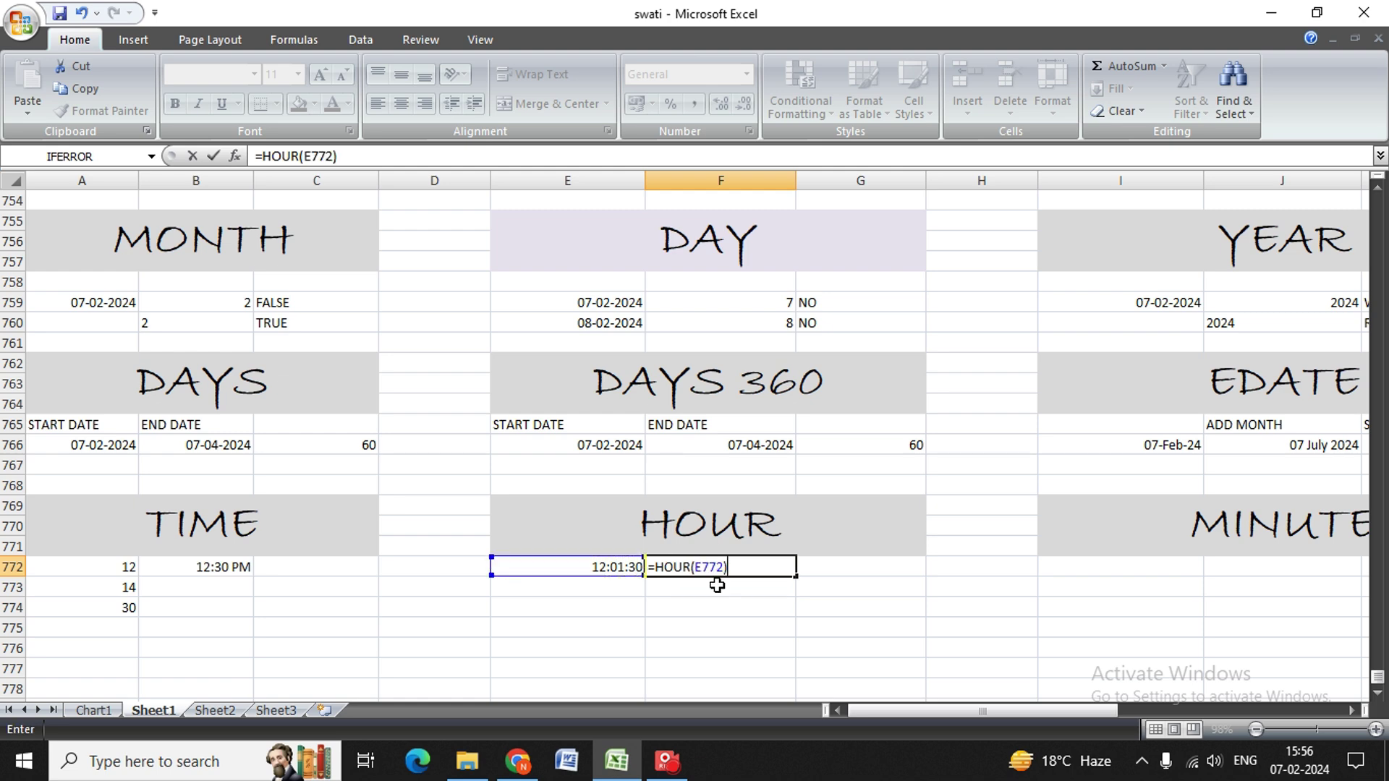
pyautogui.press('Return')
pyautogui.press('Up')
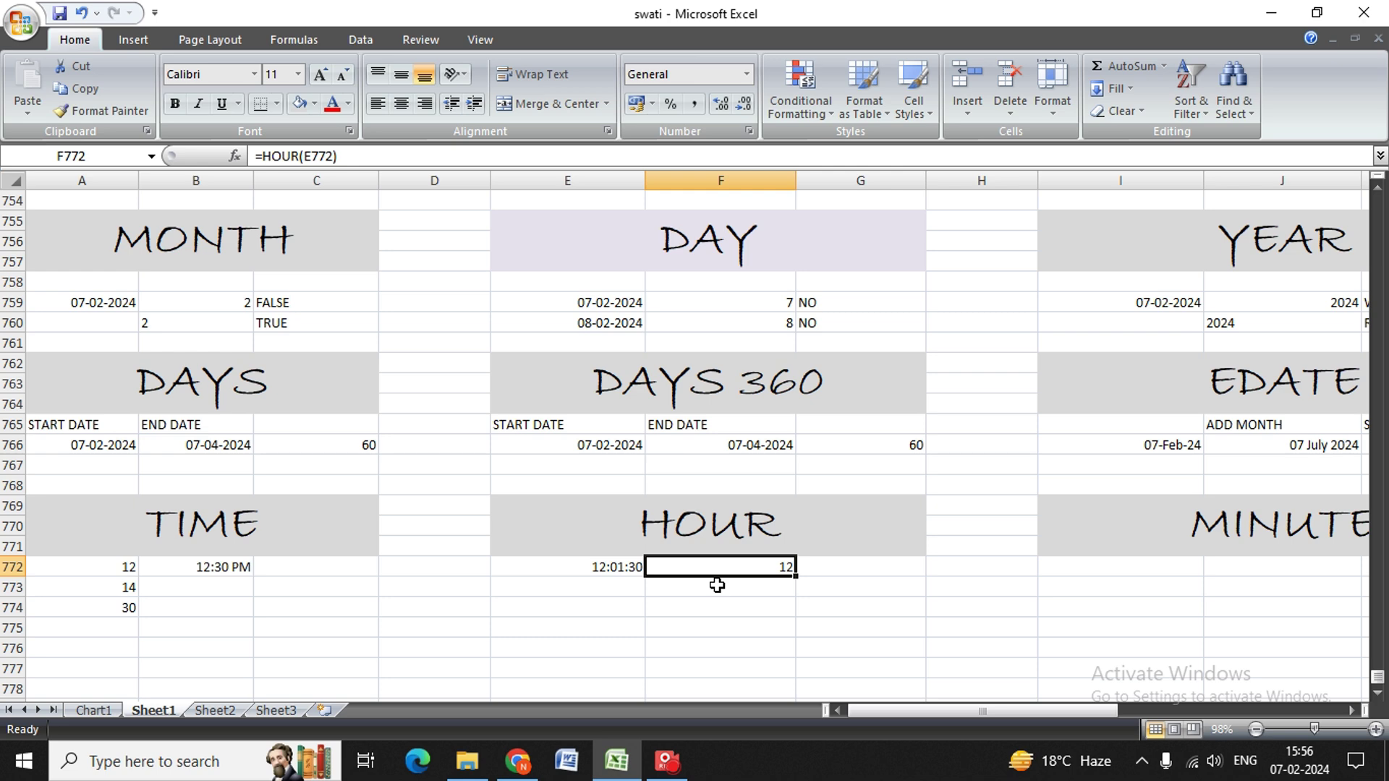
# - Copy the sample time from cell E772 into cell I772 under the MINUTE heading
pyautogui.press('Right')
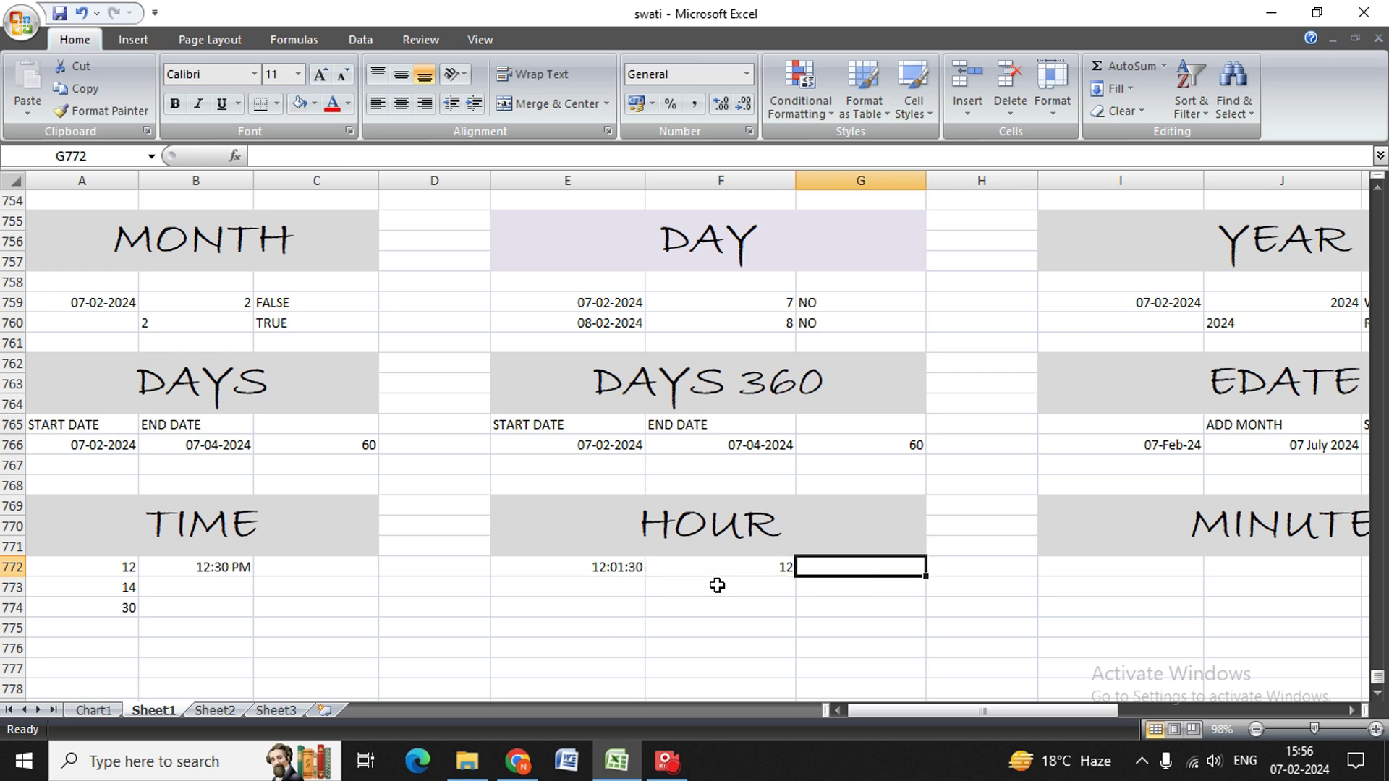
pyautogui.press('Left')
pyautogui.press('Left')
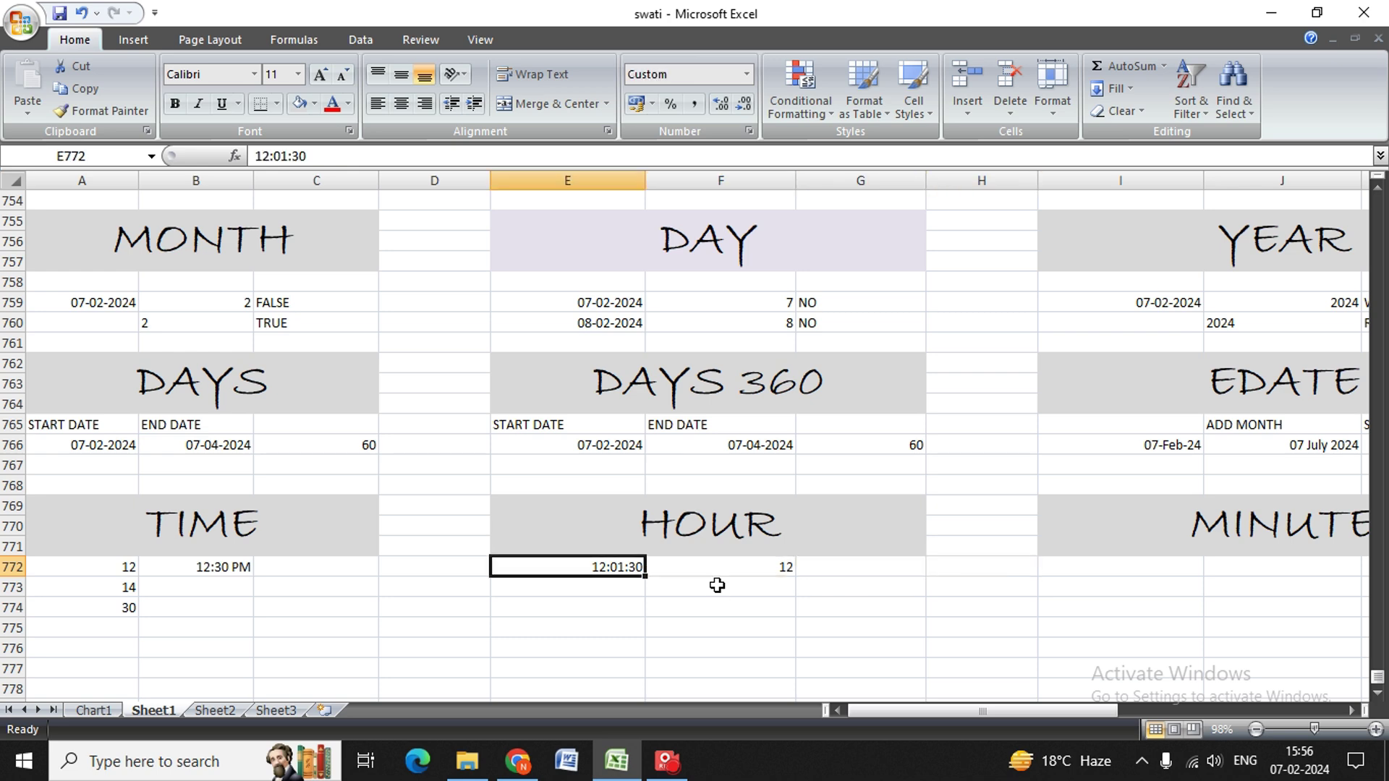
pyautogui.hotkey('ctrl', 'c')
pyautogui.press('Right')
pyautogui.press('Right')
pyautogui.press('Right')
pyautogui.press('Right')
pyautogui.press('Return')
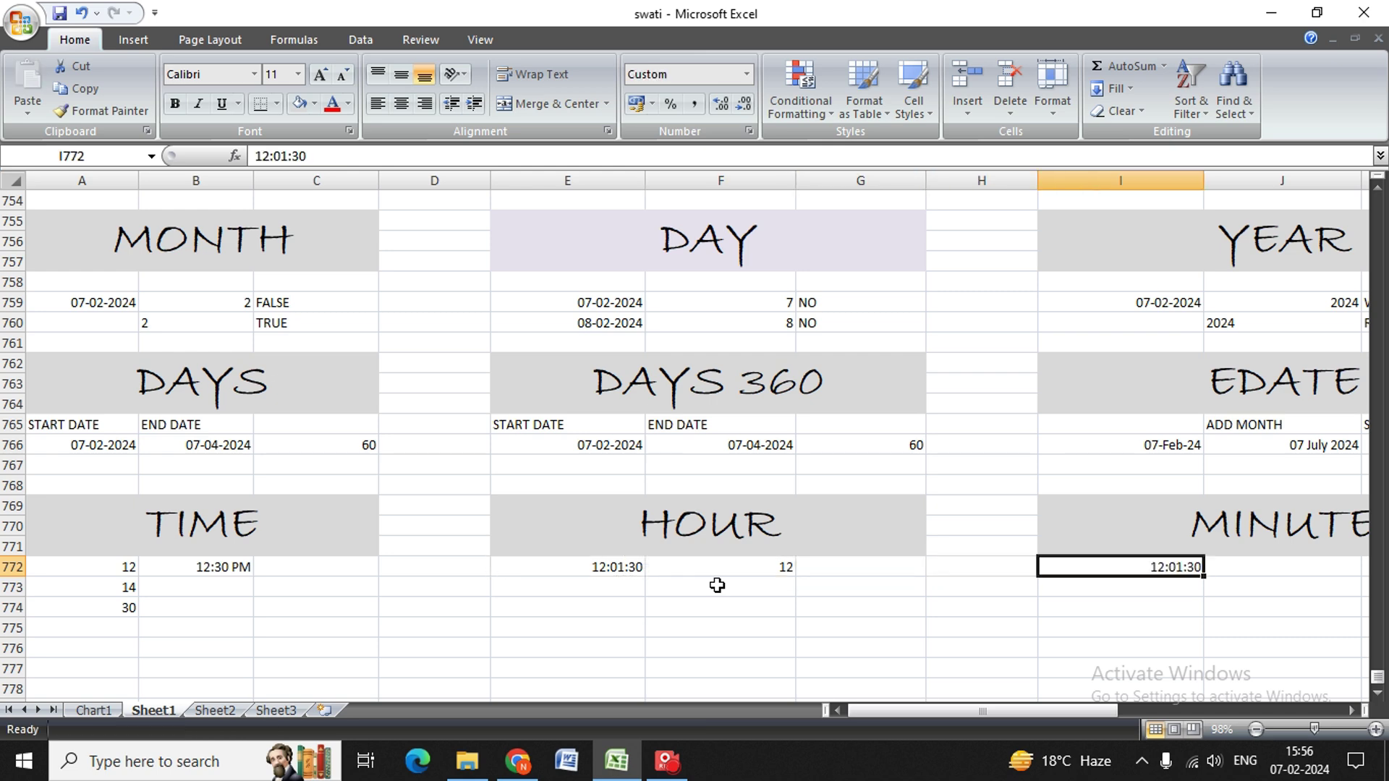
pyautogui.press('Right')
pyautogui.press('Right')
pyautogui.press('Right')
pyautogui.press('Left')
pyautogui.press('Left')
pyautogui.press('Left')
pyautogui.press('Left')
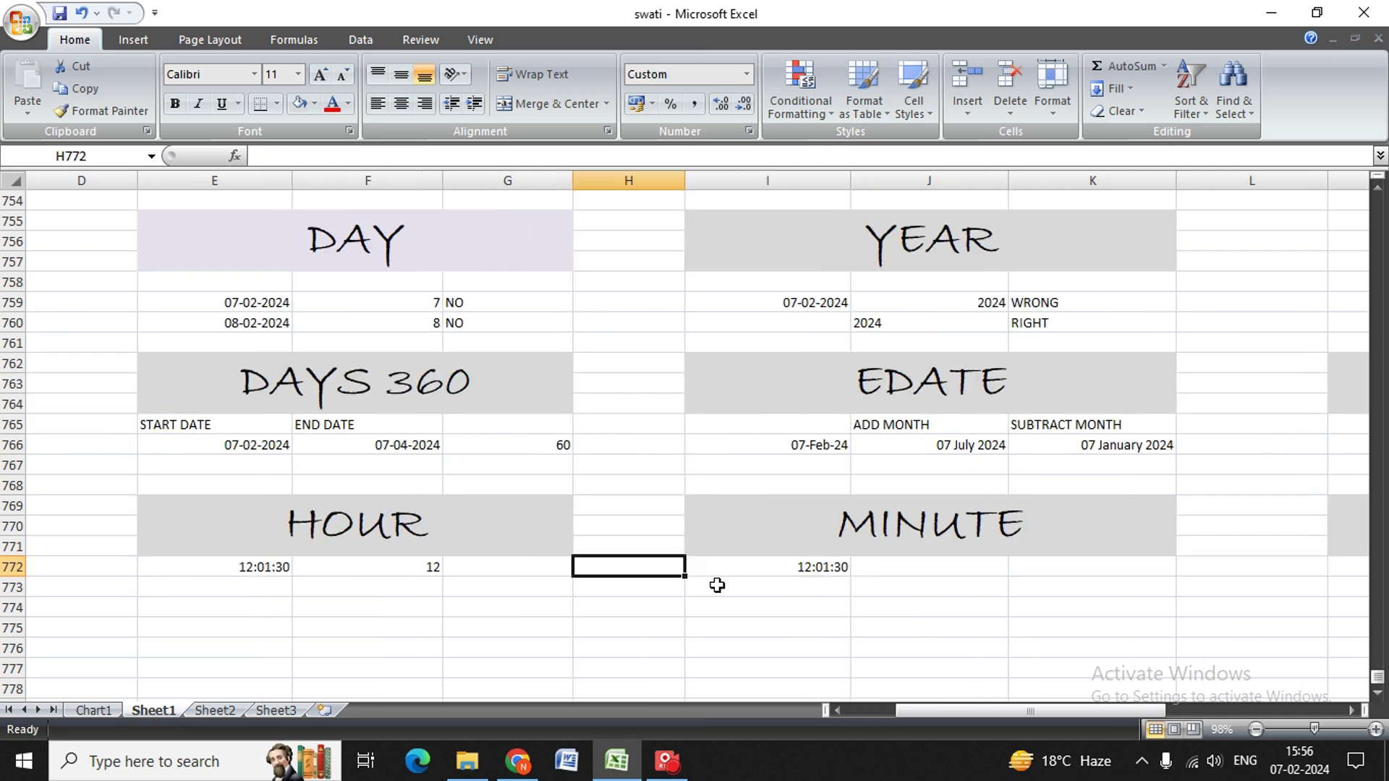
pyautogui.press('Left')
pyautogui.press('Left')
pyautogui.press('Left')
pyautogui.press('Down')
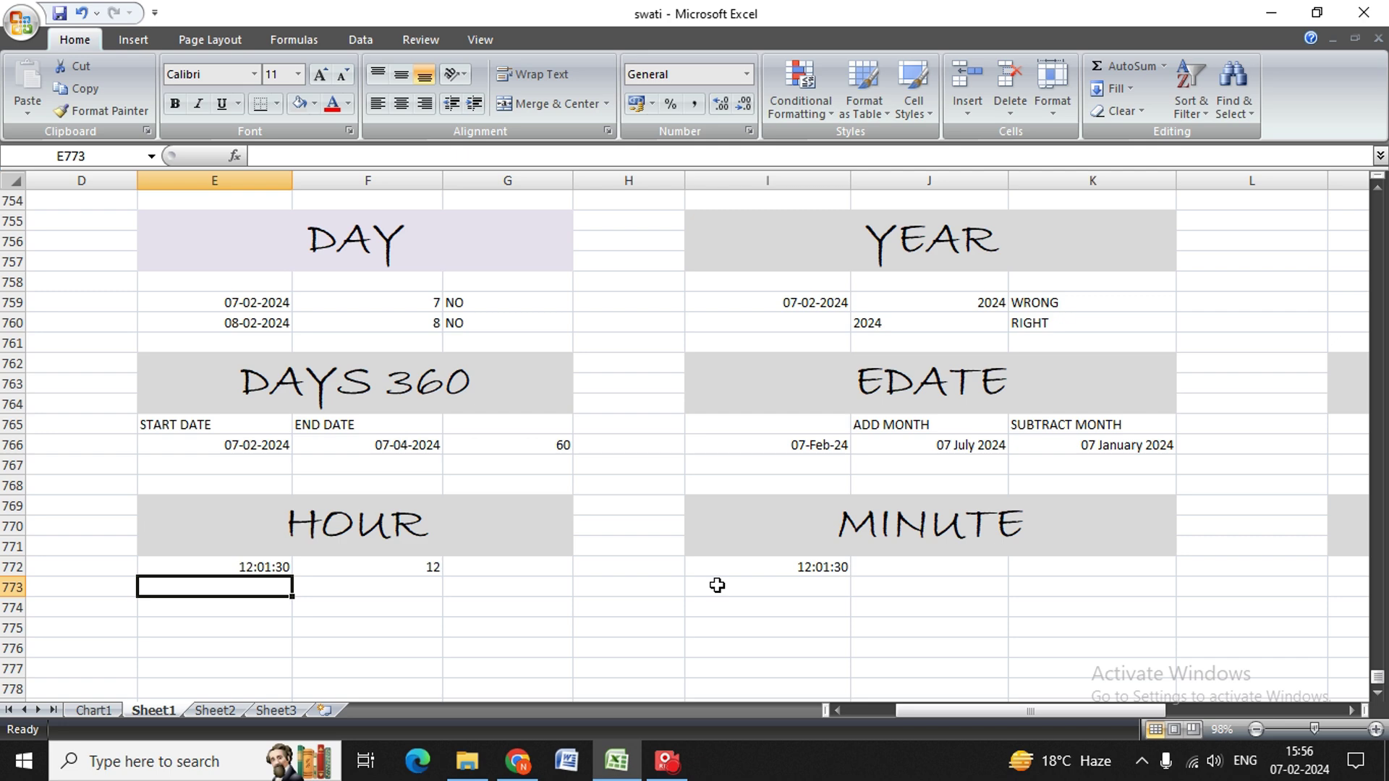
# - Enter the formula =MINUTE(I772) in cell J772 to extract the minutes from the copied time
pyautogui.press('Right')
pyautogui.press('Right')
pyautogui.press('Right')
pyautogui.press('Up')
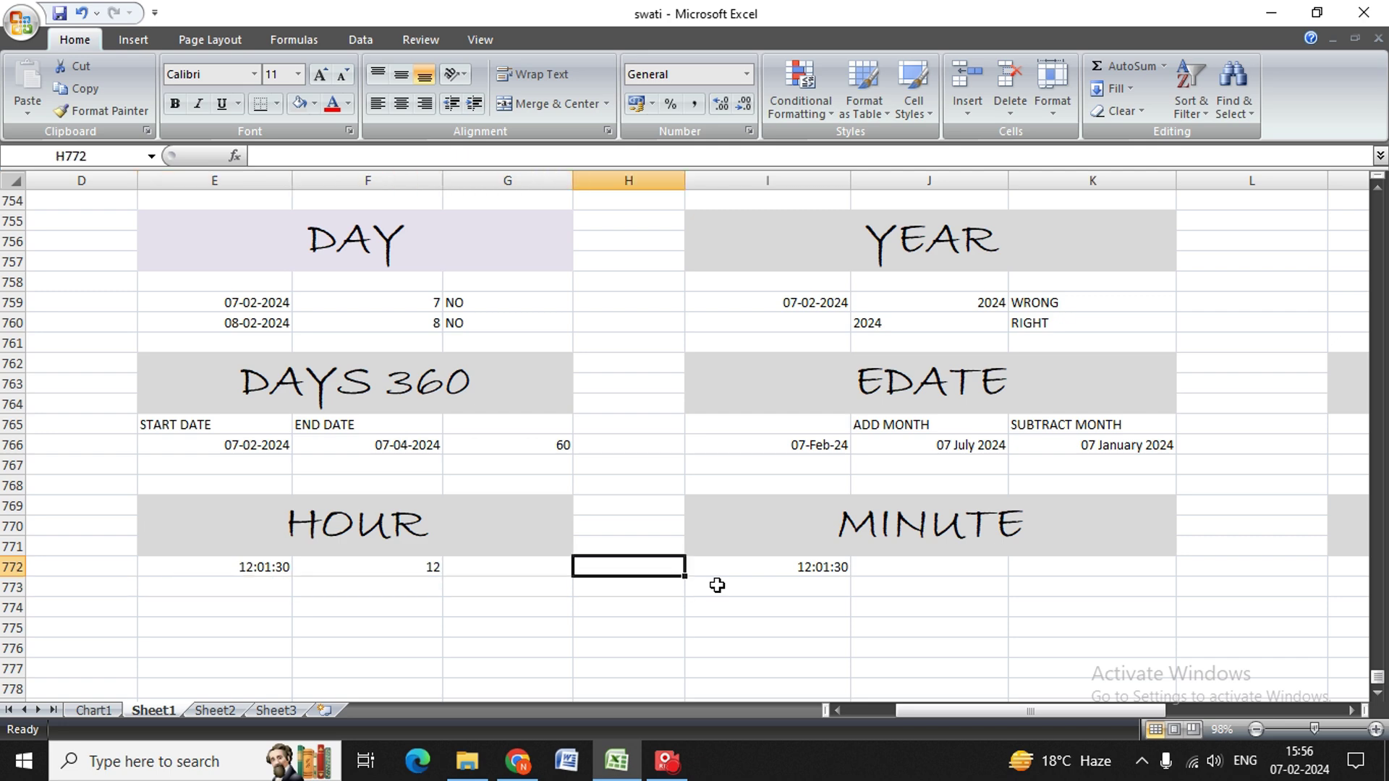
pyautogui.press('Right')
pyautogui.press('Right')
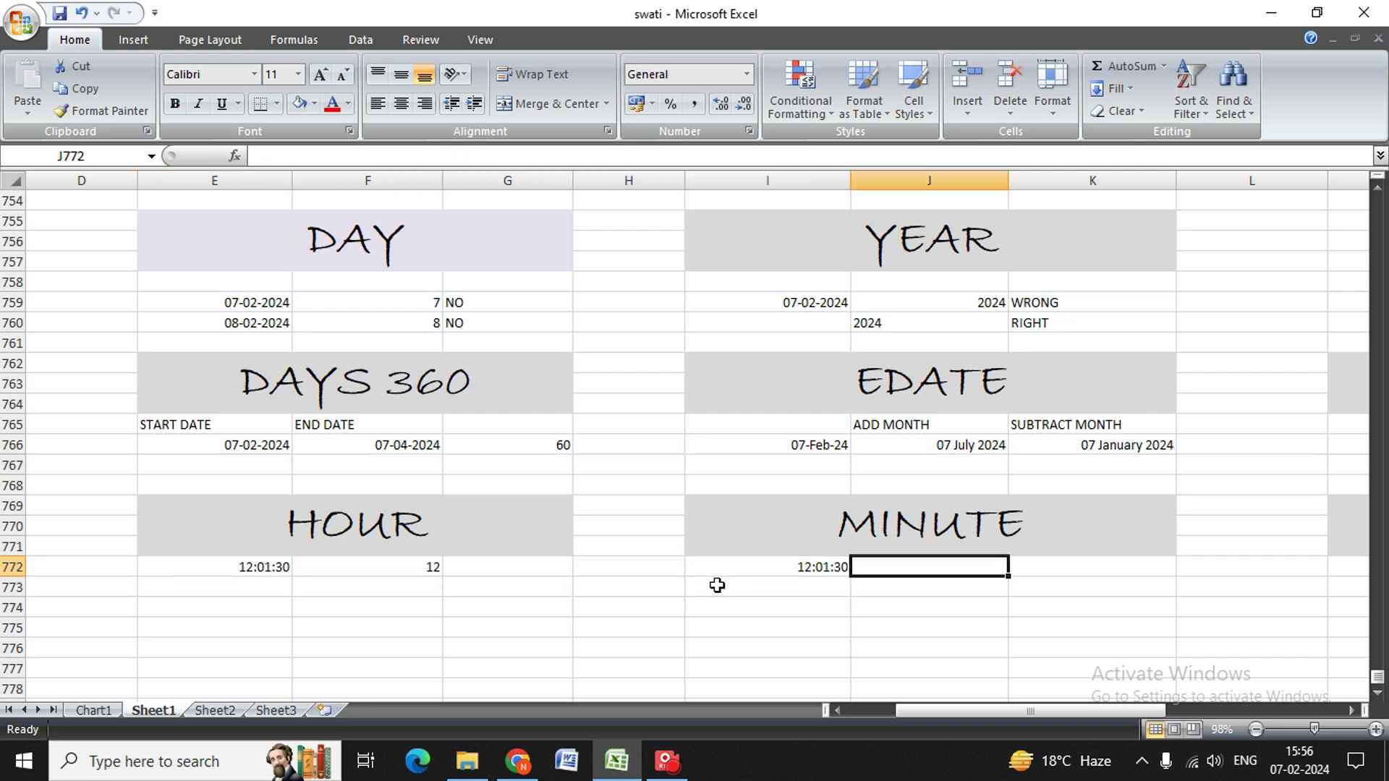
pyautogui.write('=MINU')
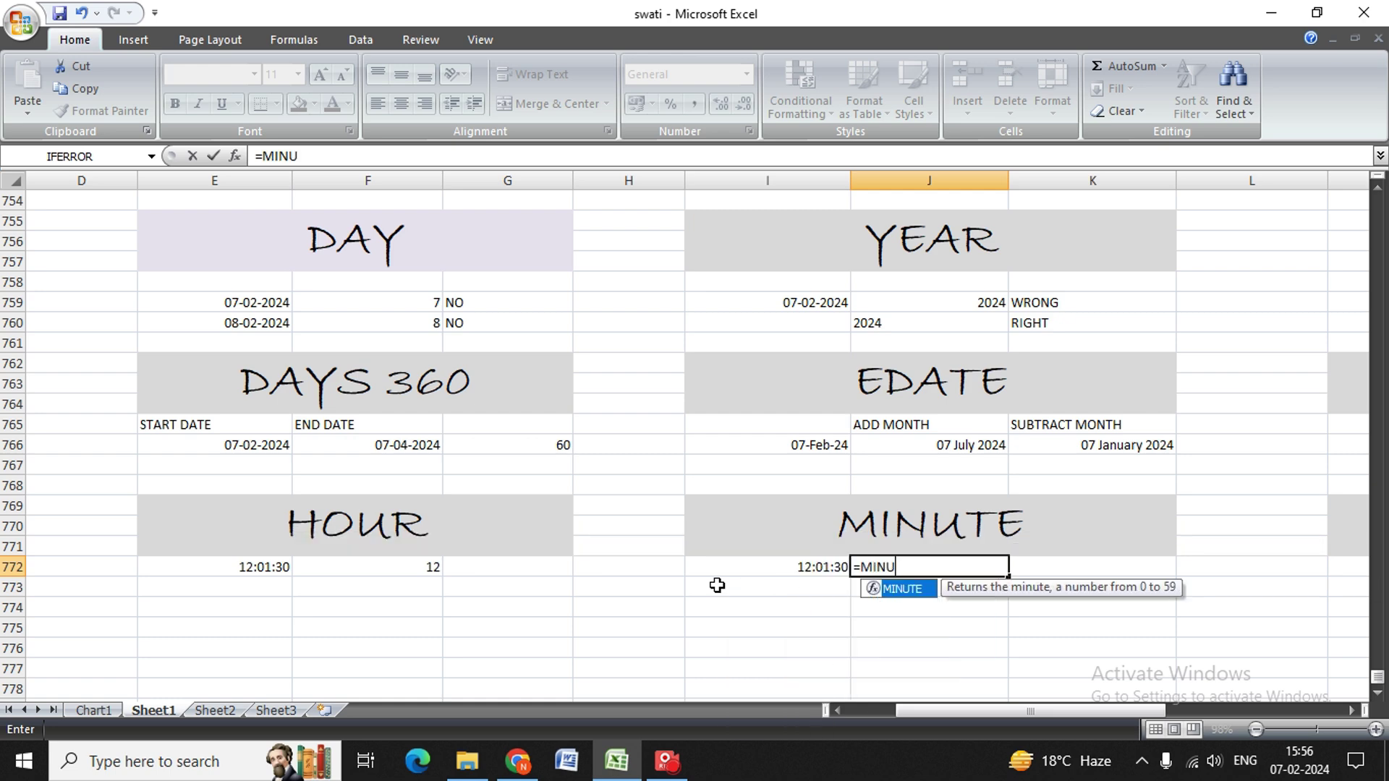
pyautogui.press('Tab')
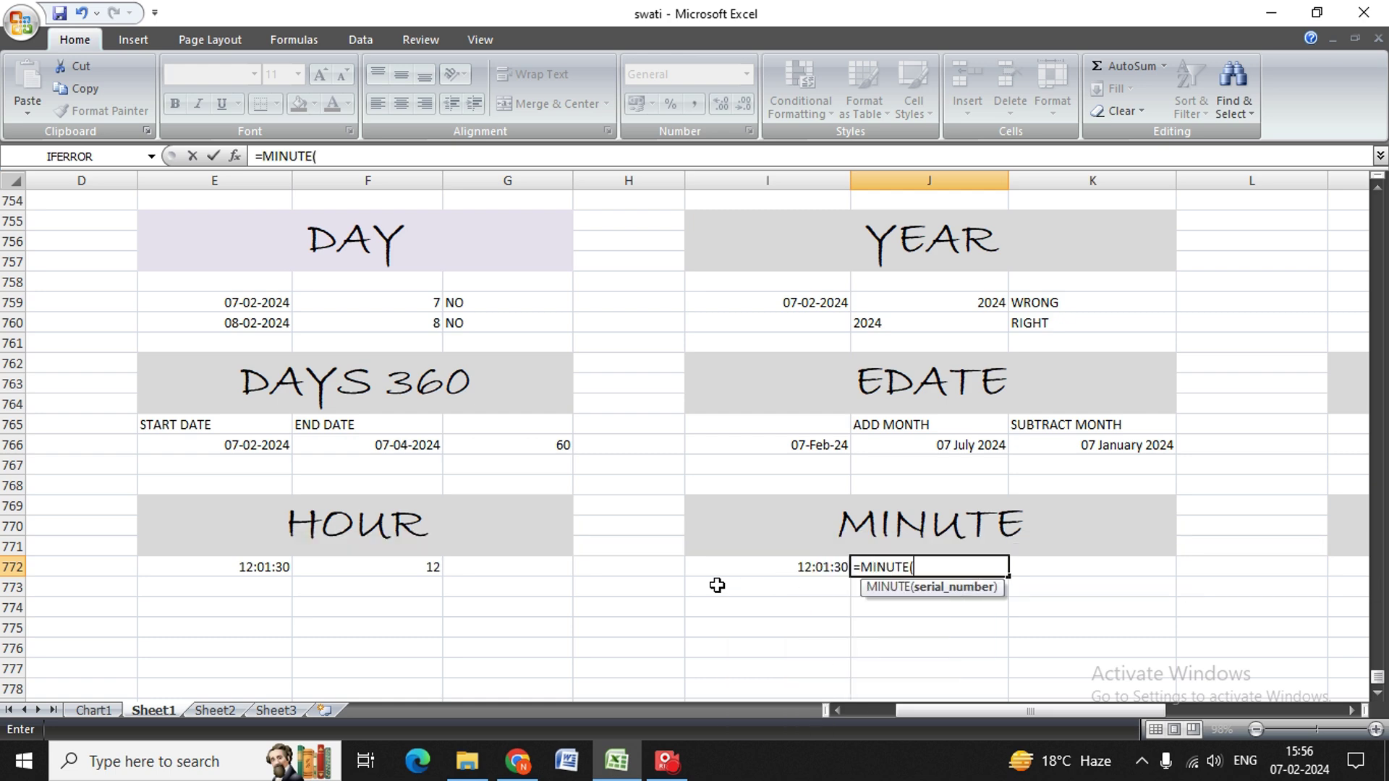
pyautogui.press('Left')
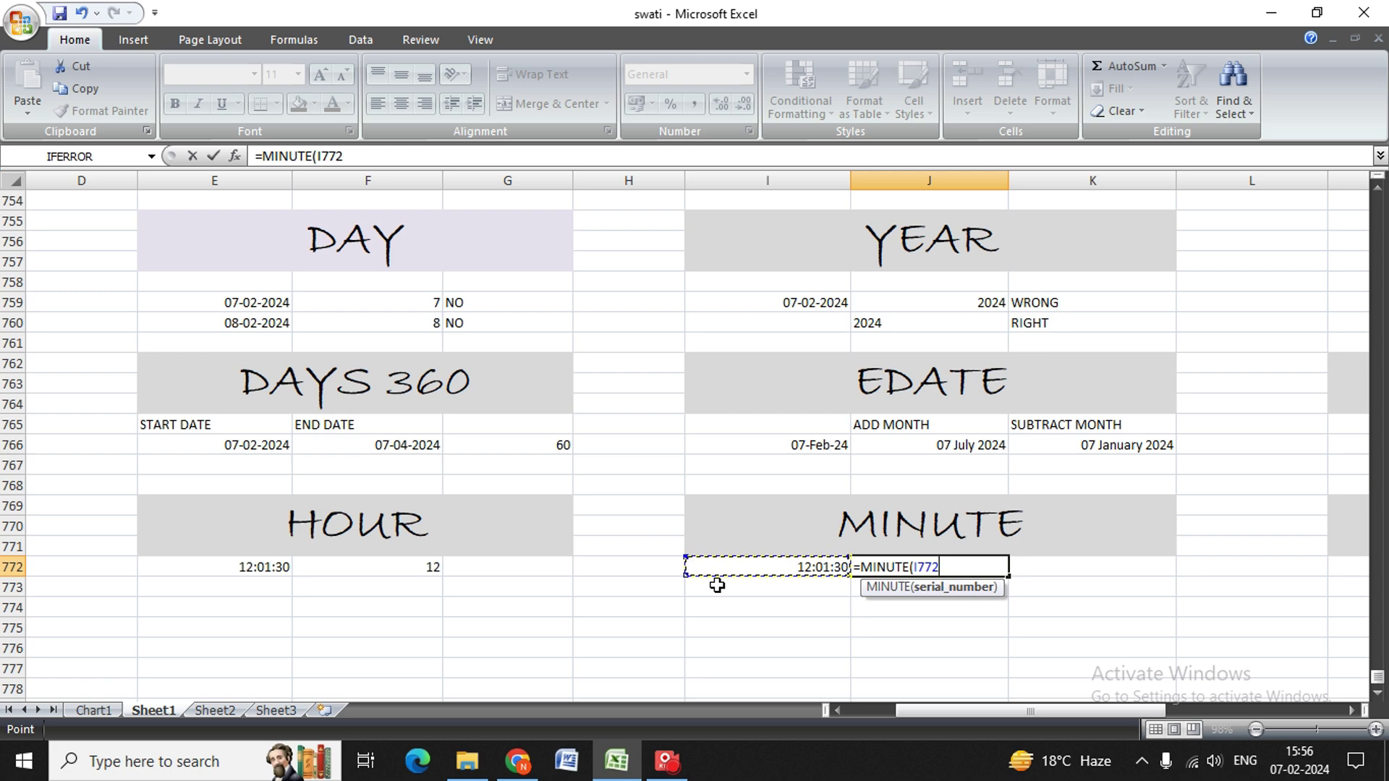
pyautogui.write(')')
pyautogui.press('Return')
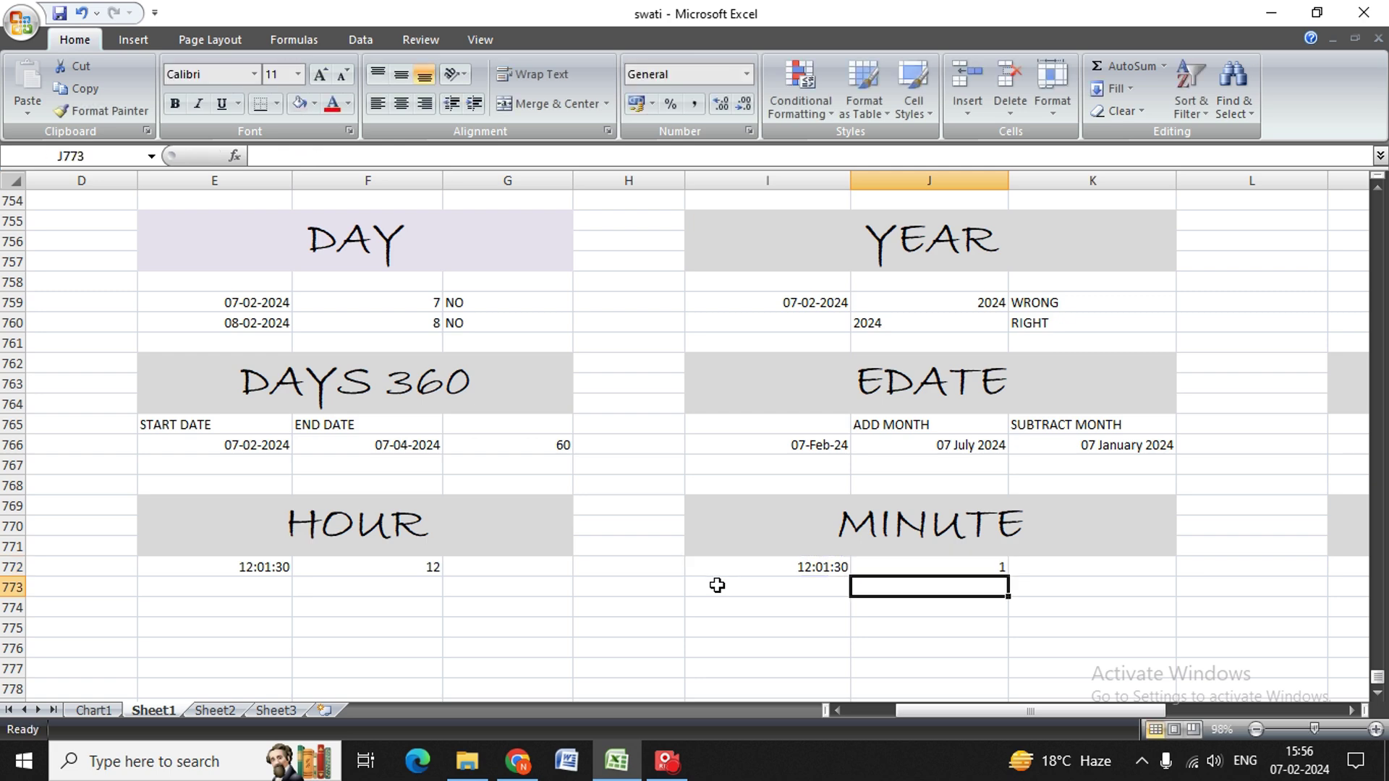
# - Review the MINUTE example in I772 and J772 and compare it with the HOUR formula in F772
pyautogui.press('Up')
pyautogui.press('Left')
pyautogui.press('Right')
pyautogui.press('Right')
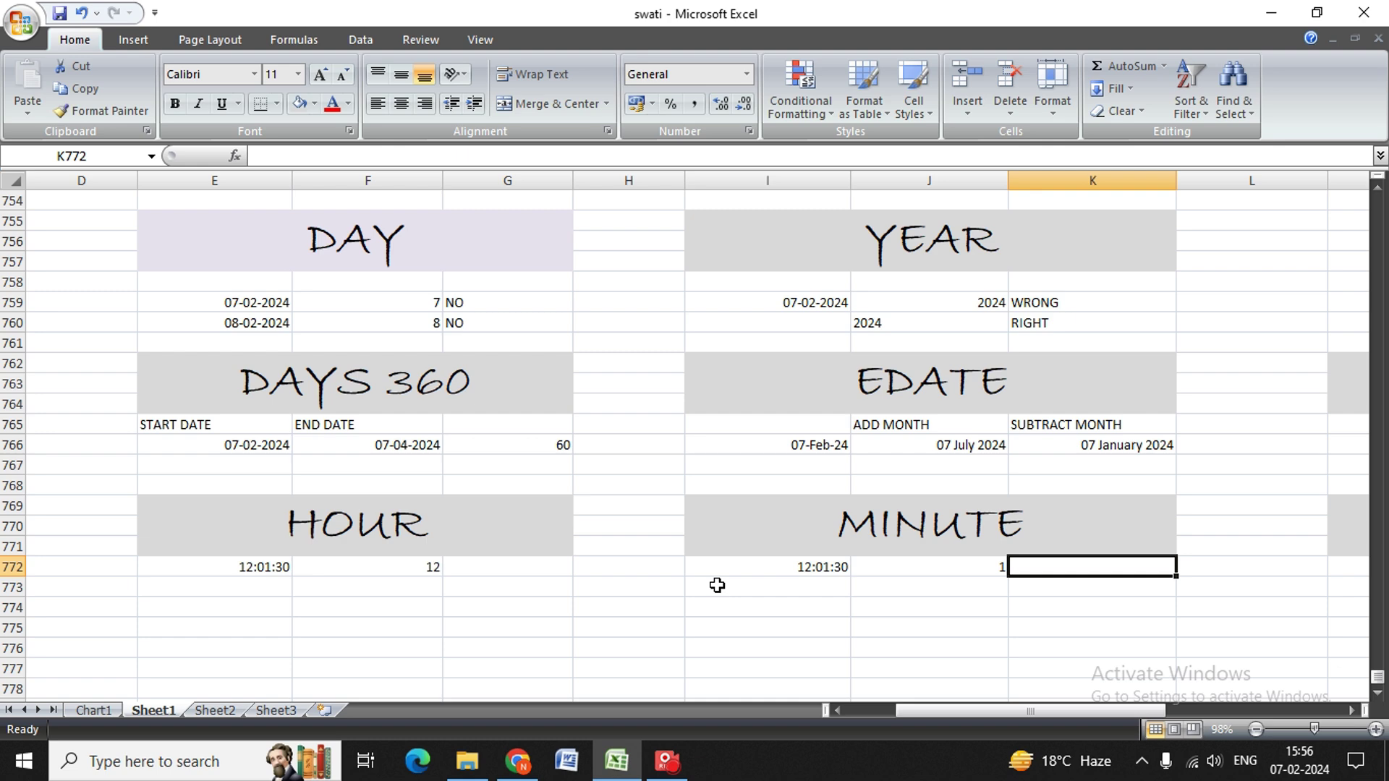
pyautogui.press('Left')
pyautogui.press('Left')
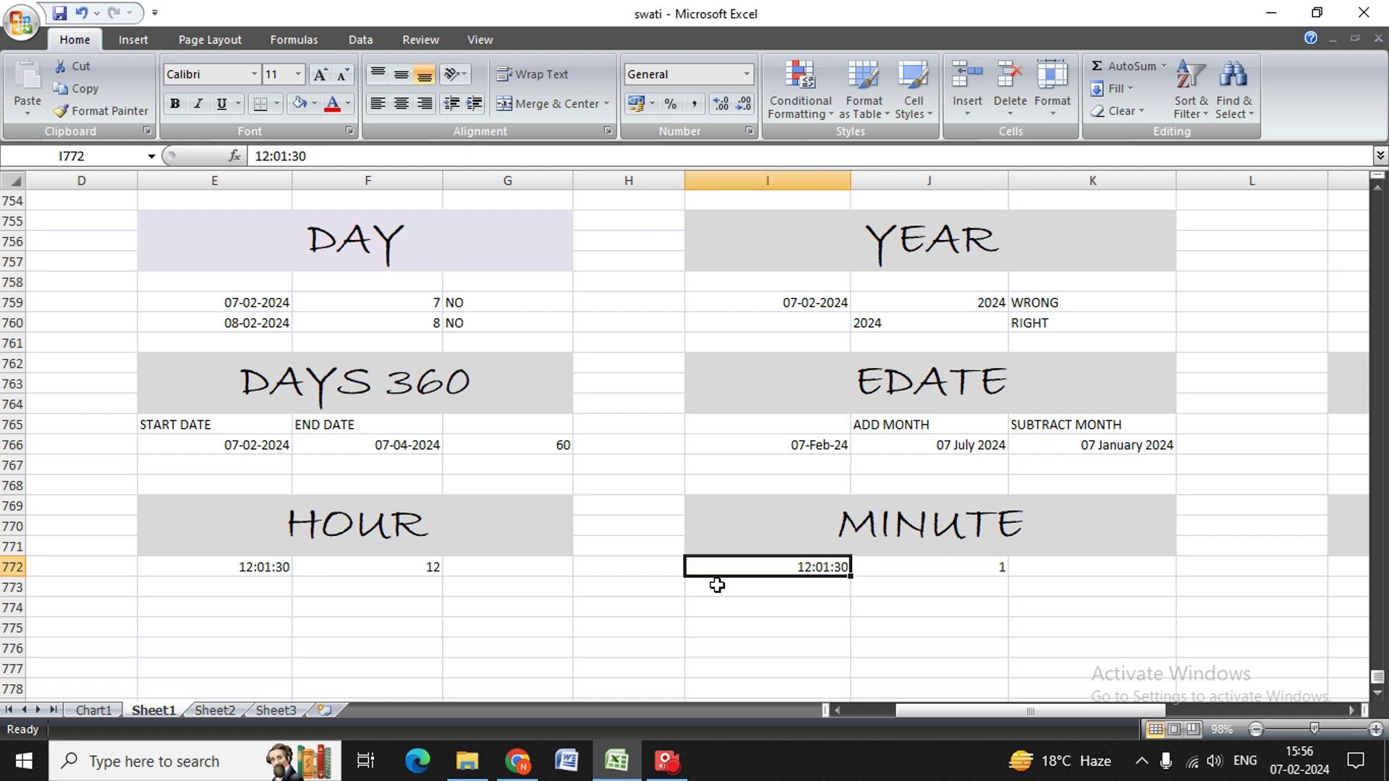
pyautogui.press('Right')
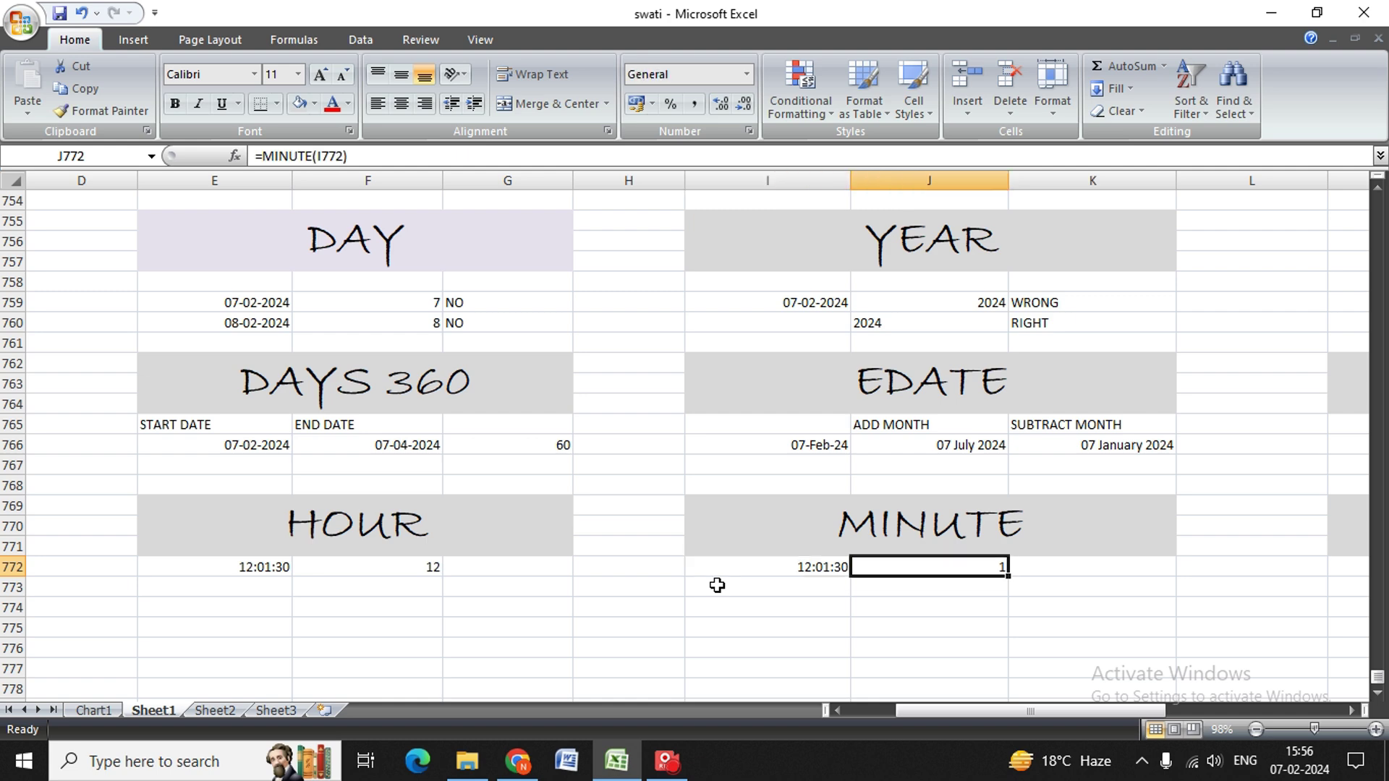
pyautogui.press('Left')
pyautogui.press('Right')
pyautogui.press('Right')
pyautogui.press('Left')
pyautogui.press('Left')
pyautogui.press('Left')
pyautogui.press('Left')
pyautogui.press('Left')
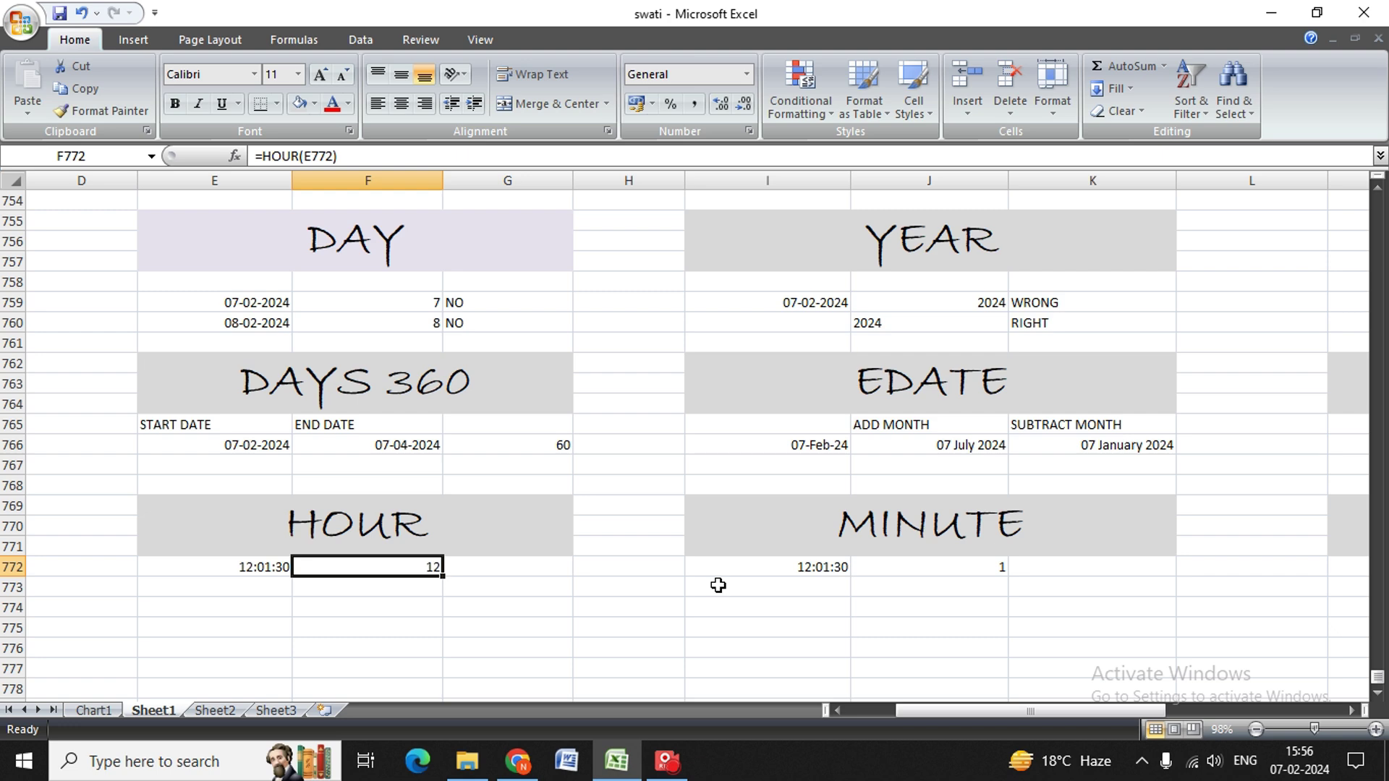
pyautogui.press('Right')
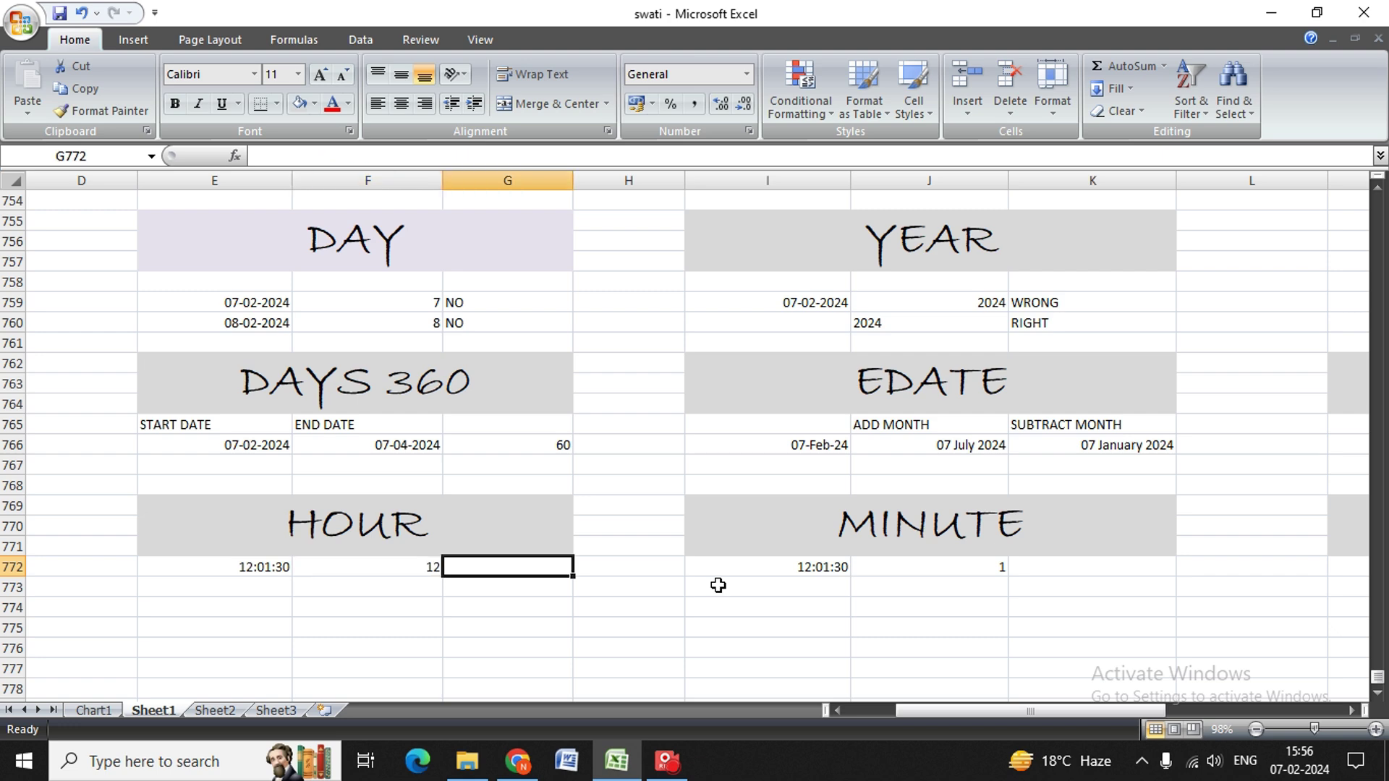
# - Copy the sample time from cell I772 into cell M772 under the SECOND heading
pyautogui.press('Right')
pyautogui.press('Right')
pyautogui.press('Right')
pyautogui.press('Right')
pyautogui.press('Right')
pyautogui.press('Right')
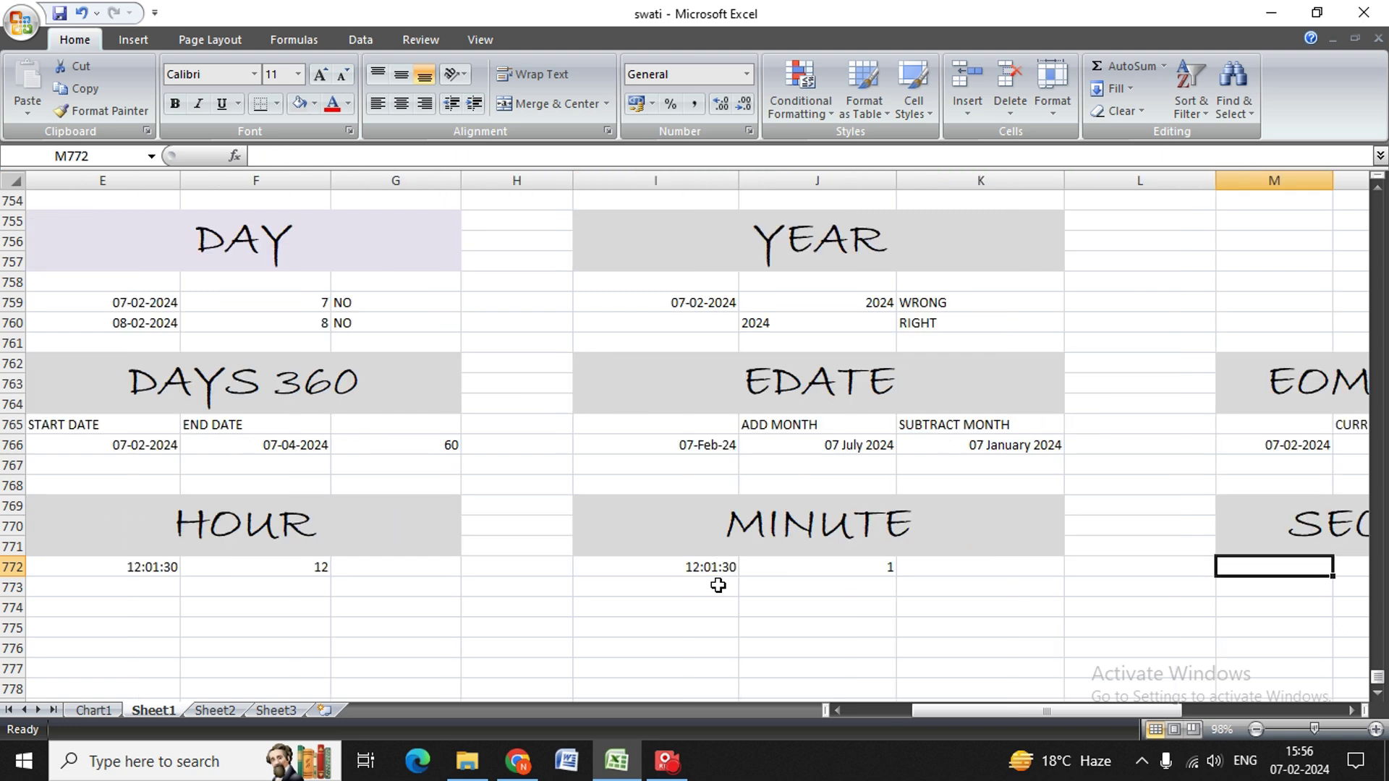
pyautogui.press('Up')
pyautogui.press('Left')
pyautogui.press('Left')
pyautogui.press('Left')
pyautogui.press('Down')
pyautogui.press('Right')
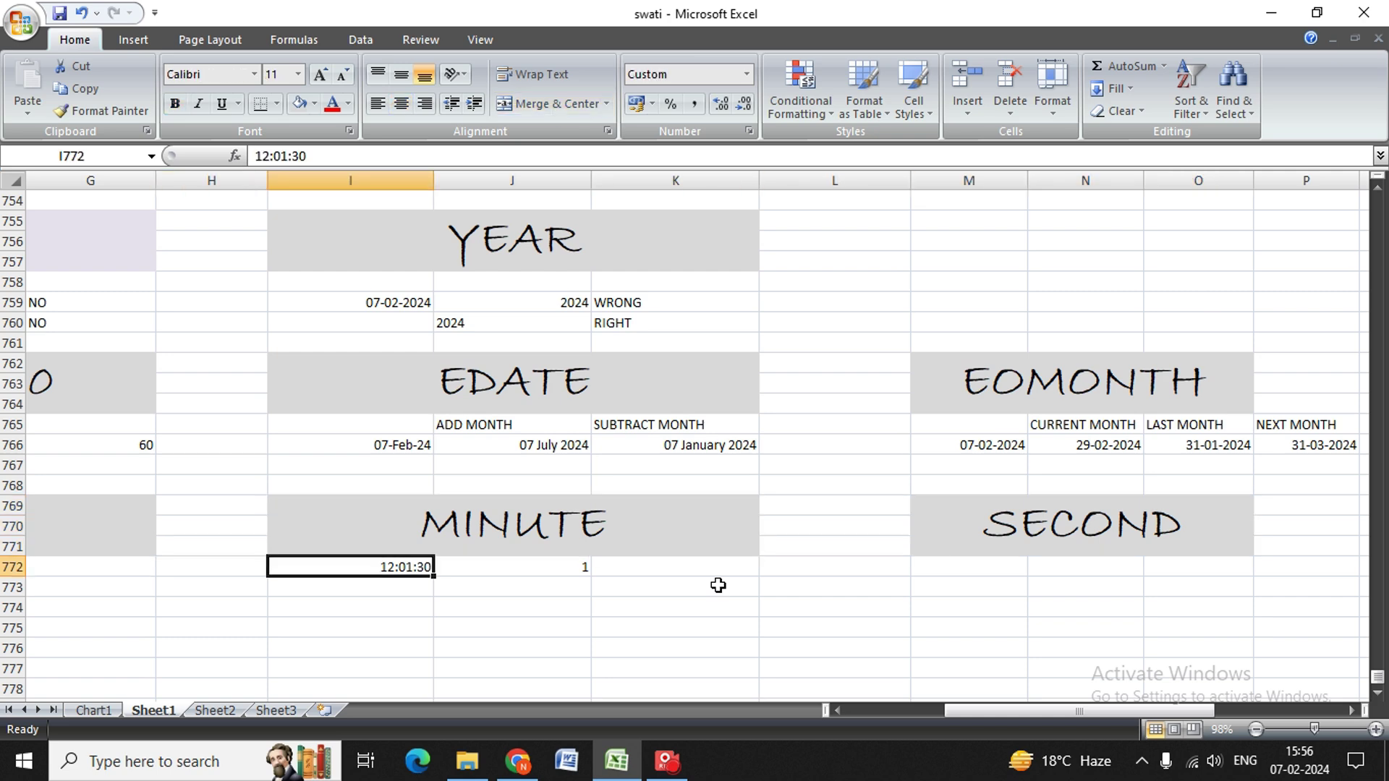
pyautogui.hotkey('ctrl', 'c')
pyautogui.press('Right')
pyautogui.press('Right')
pyautogui.press('Right')
pyautogui.press('Right')
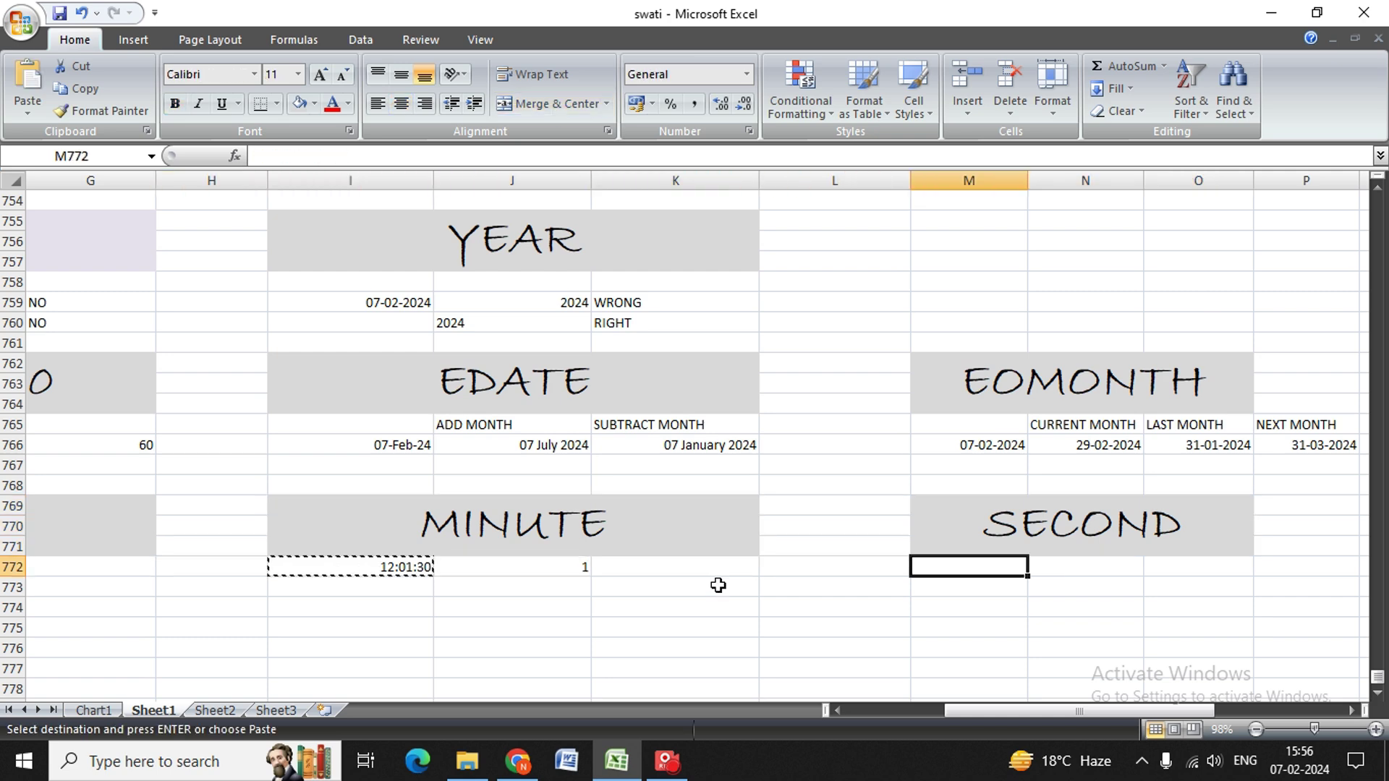
pyautogui.press('Return')
# - Enter the formula =SECOND(M772) in cell N772 to extract the seconds from the copied time
pyautogui.press('Right')
pyautogui.write('=')
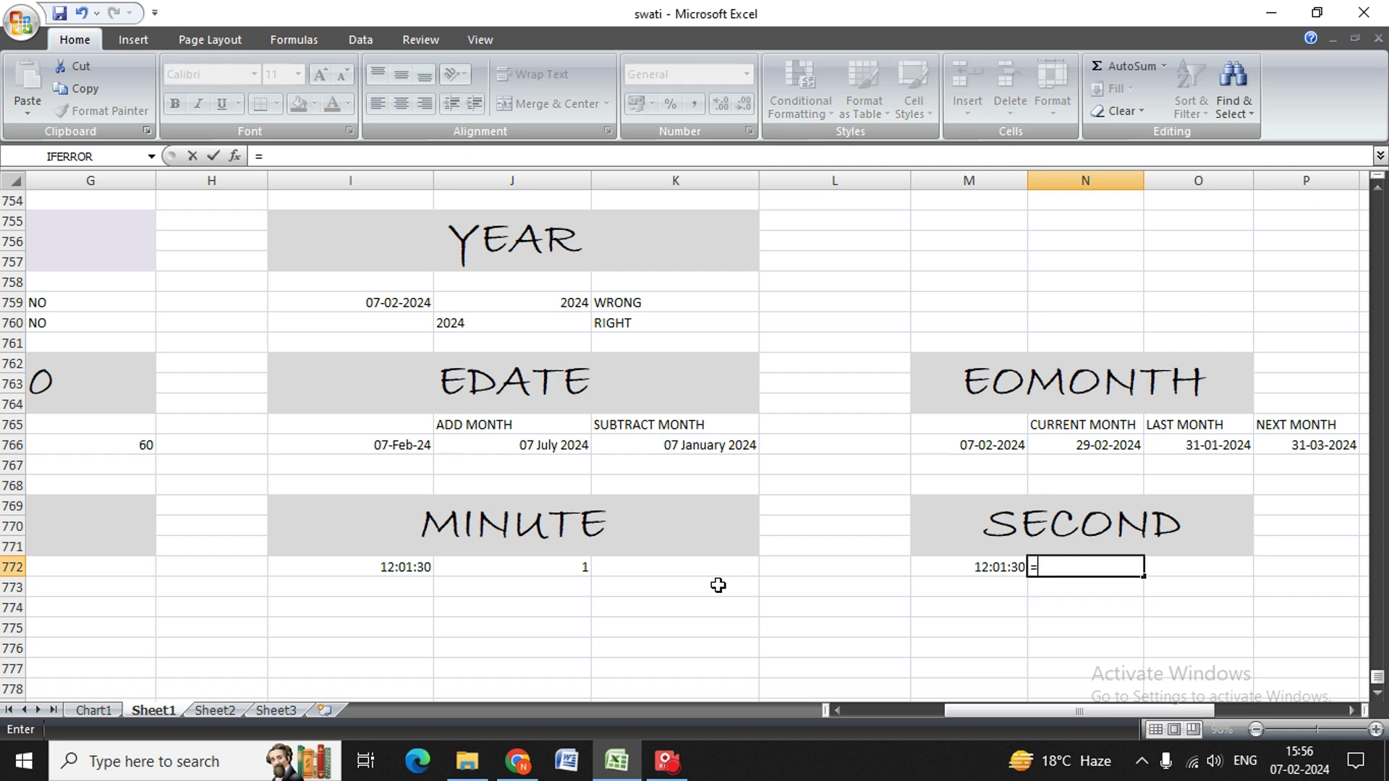
pyautogui.write('SECOND')
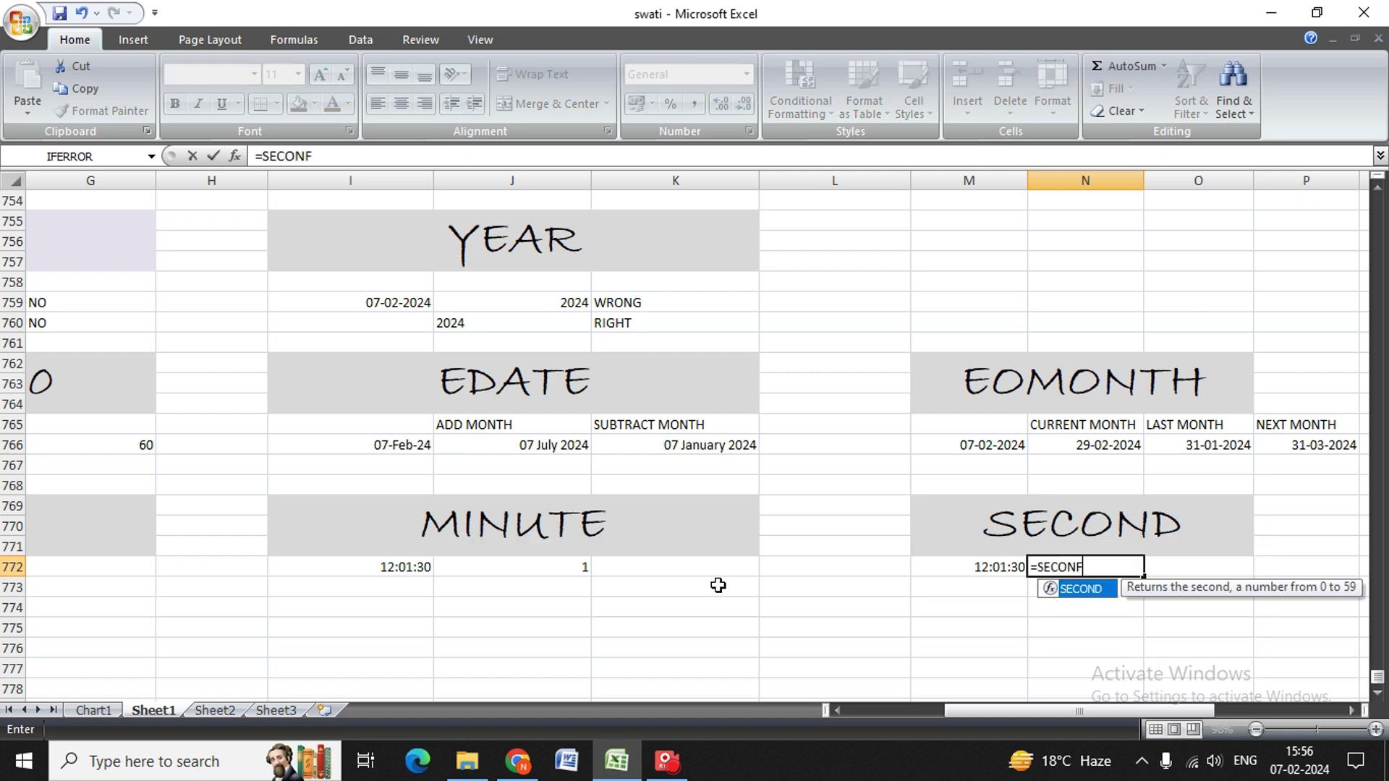
pyautogui.write('(')
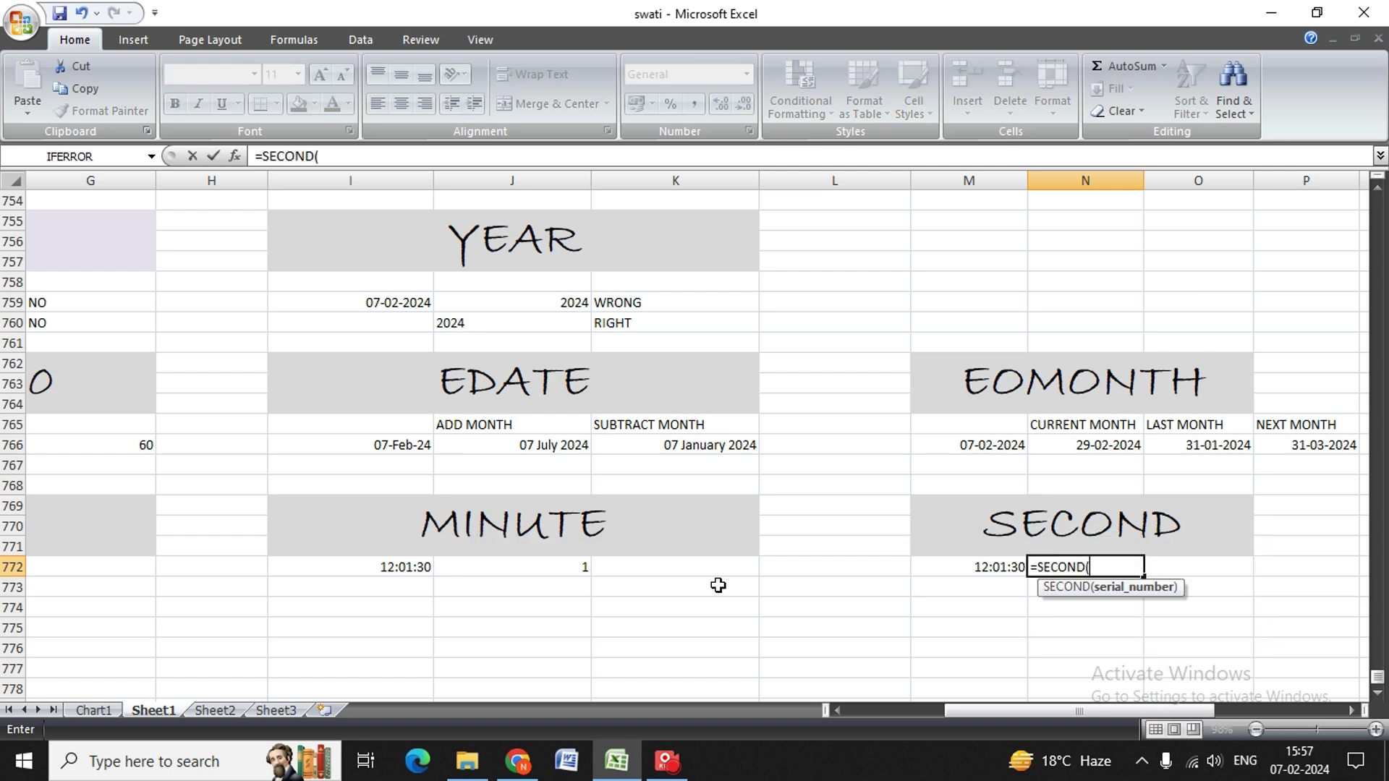
pyautogui.press('Left')
pyautogui.write(')')
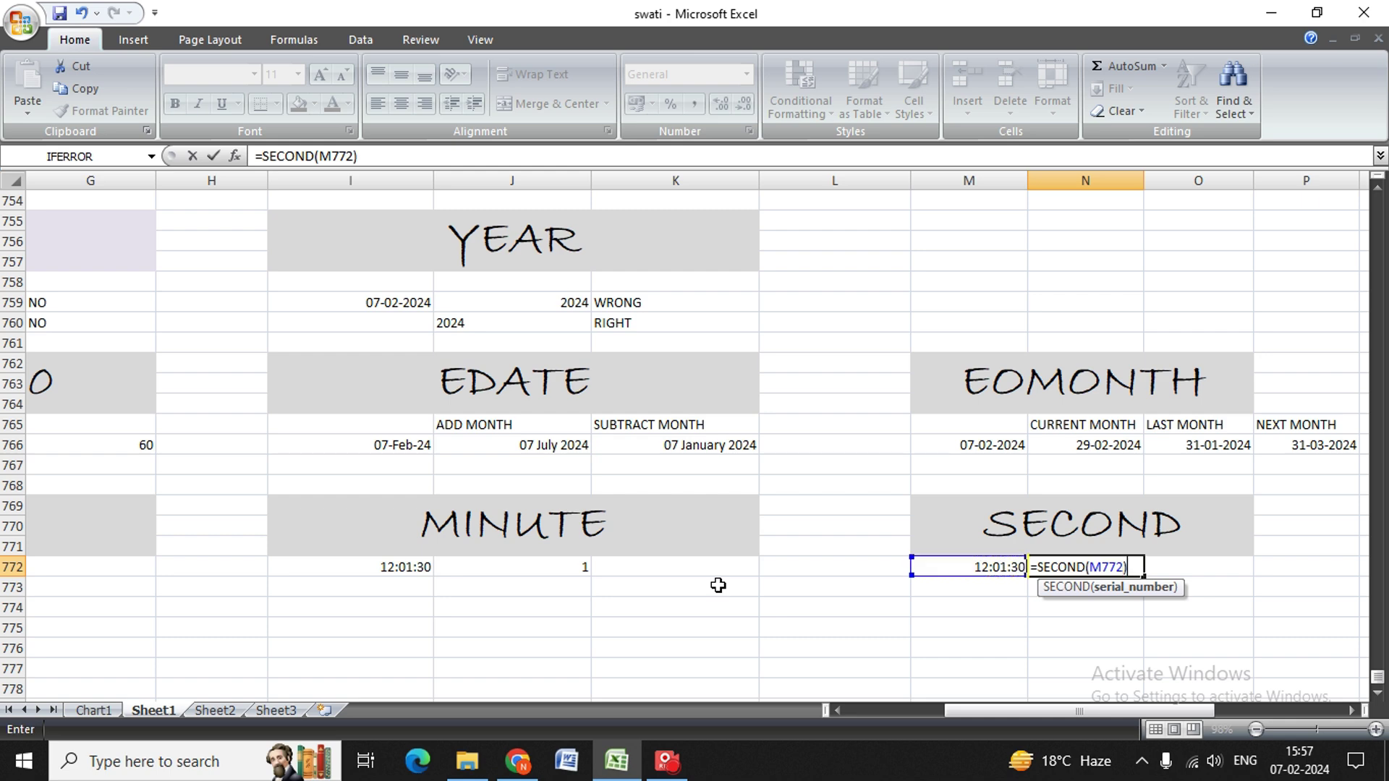
pyautogui.press('Return')
pyautogui.press('Up')
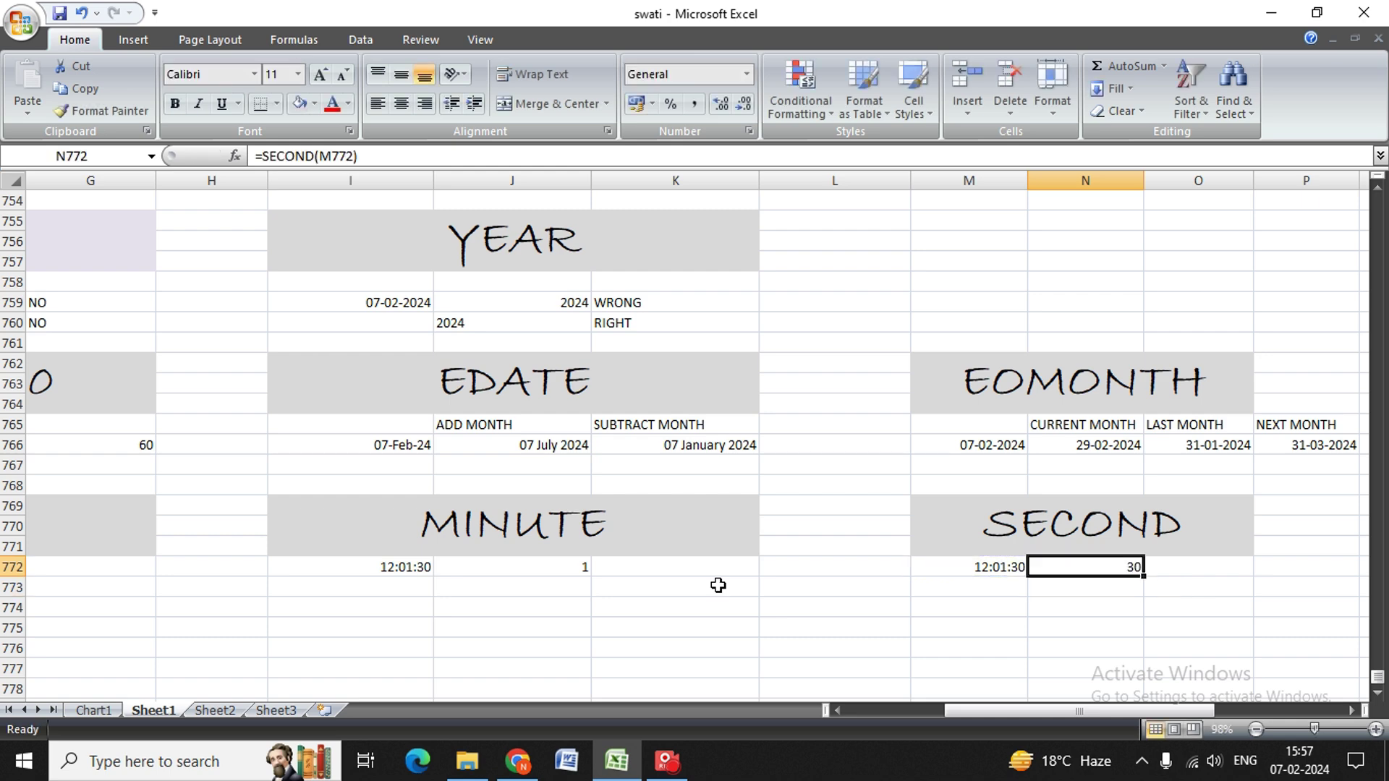
pyautogui.press('Left')
pyautogui.press('Left')
pyautogui.press('Left')
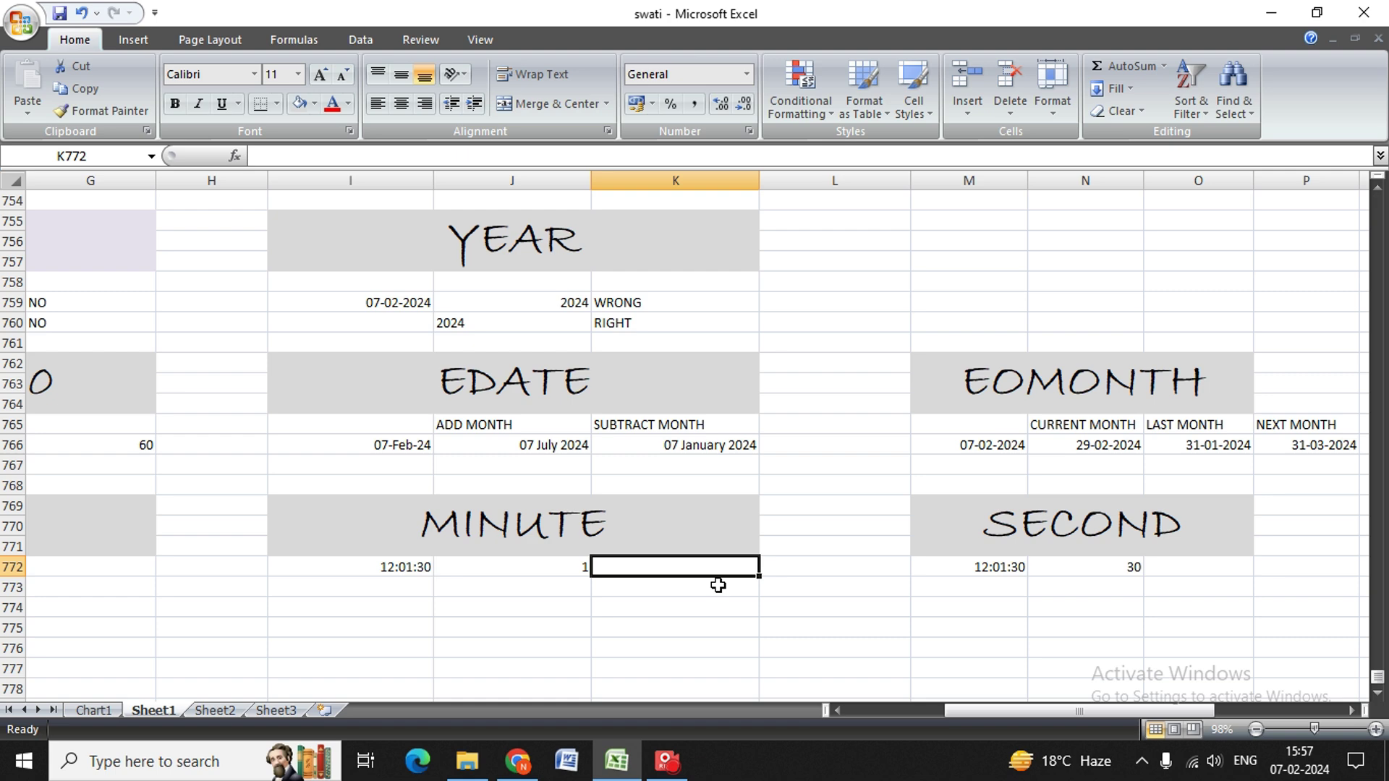
# - Review the finished SECOND, MINUTE, HOUR and TIME examples across row 772, ending at cell A772
pyautogui.press('Right')
pyautogui.press('Right')
pyautogui.press('Left')
pyautogui.press('Right')
pyautogui.press('Left')
pyautogui.press('Left')
pyautogui.press('Left')
pyautogui.press('Left')
pyautogui.press('Left')
pyautogui.press('Left')
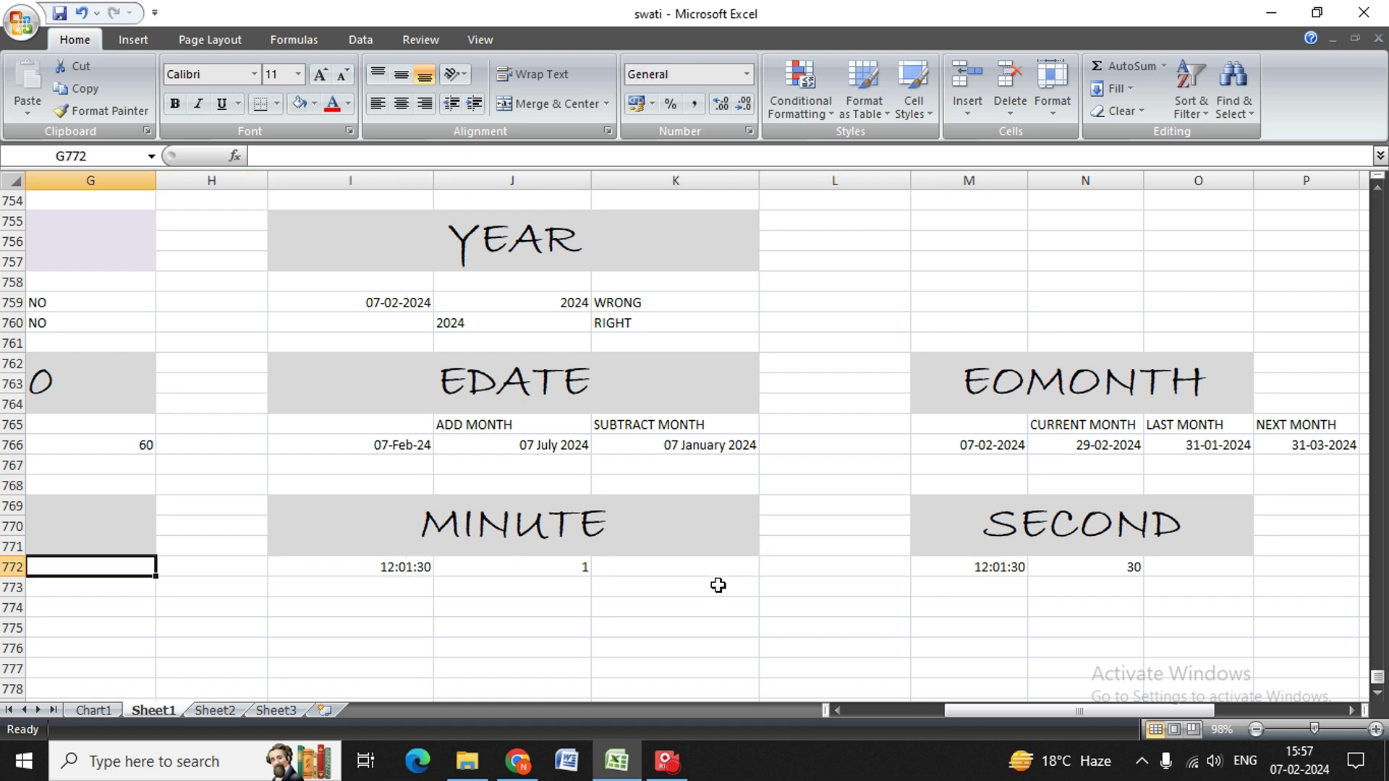
pyautogui.press('Left')
pyautogui.press('Left')
pyautogui.press('Left')
pyautogui.press('Left')
pyautogui.press('Left')
pyautogui.press('Left')
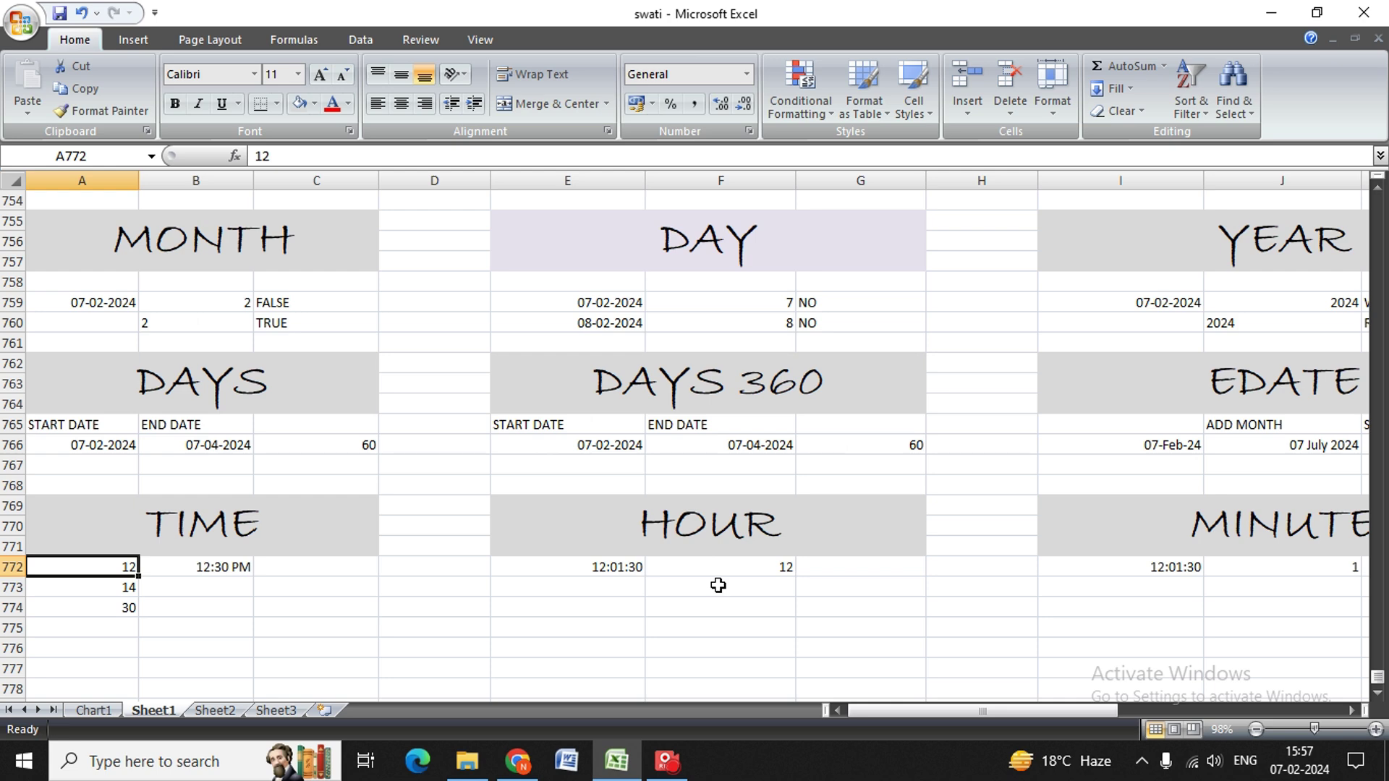
# - Look back over the earlier function sections above TIME, up to the DATE AND TIME FUNCTIONS title
pyautogui.press('Up')
pyautogui.press('Right')
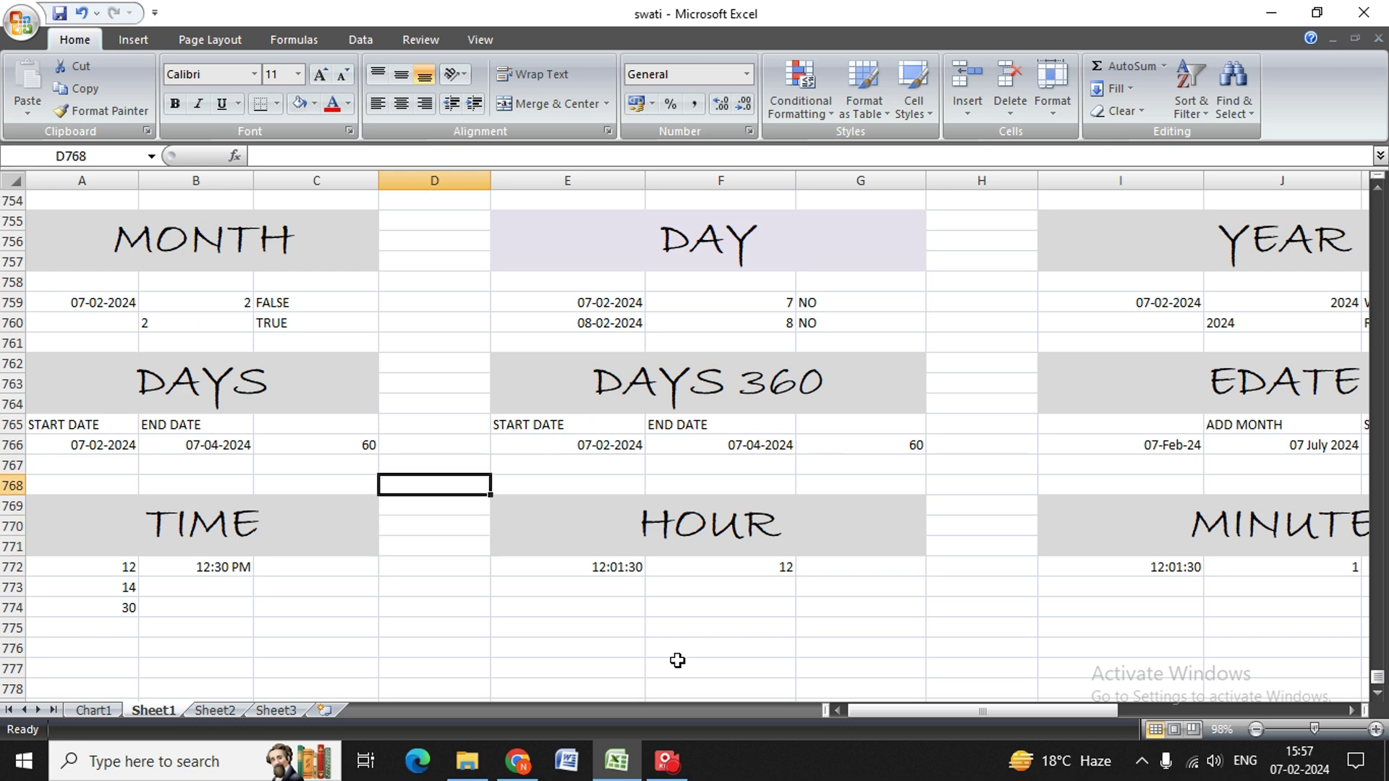
pyautogui.press('Up')
pyautogui.press('Up')
pyautogui.press('Up')
pyautogui.press('Up')
pyautogui.press('Up')
pyautogui.press('Up')
pyautogui.press('Up')
pyautogui.press('Up')
pyautogui.press('Up')
pyautogui.press('Up')
pyautogui.press('Up')
pyautogui.press('Up')
pyautogui.press('Up')
pyautogui.press('Up')
pyautogui.press('Up')
pyautogui.press('Up')
pyautogui.press('Up')
pyautogui.press('Up')
pyautogui.press('Up')
pyautogui.press('Up')
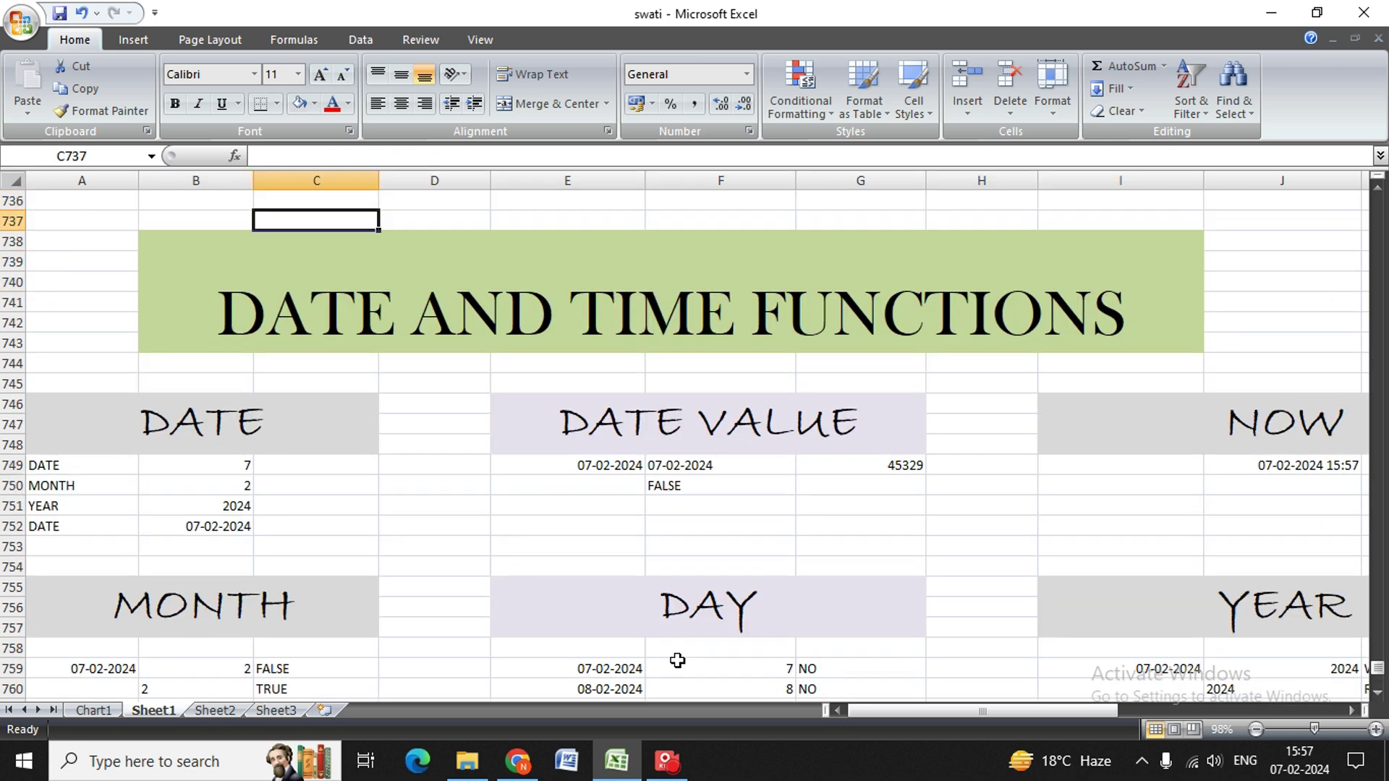
# - Examine the DATE, DATE VALUE and NOW sections below the DATE AND TIME FUNCTIONS title
pyautogui.press('Down')
pyautogui.press('Down')
pyautogui.press('Down')
pyautogui.press('Down')
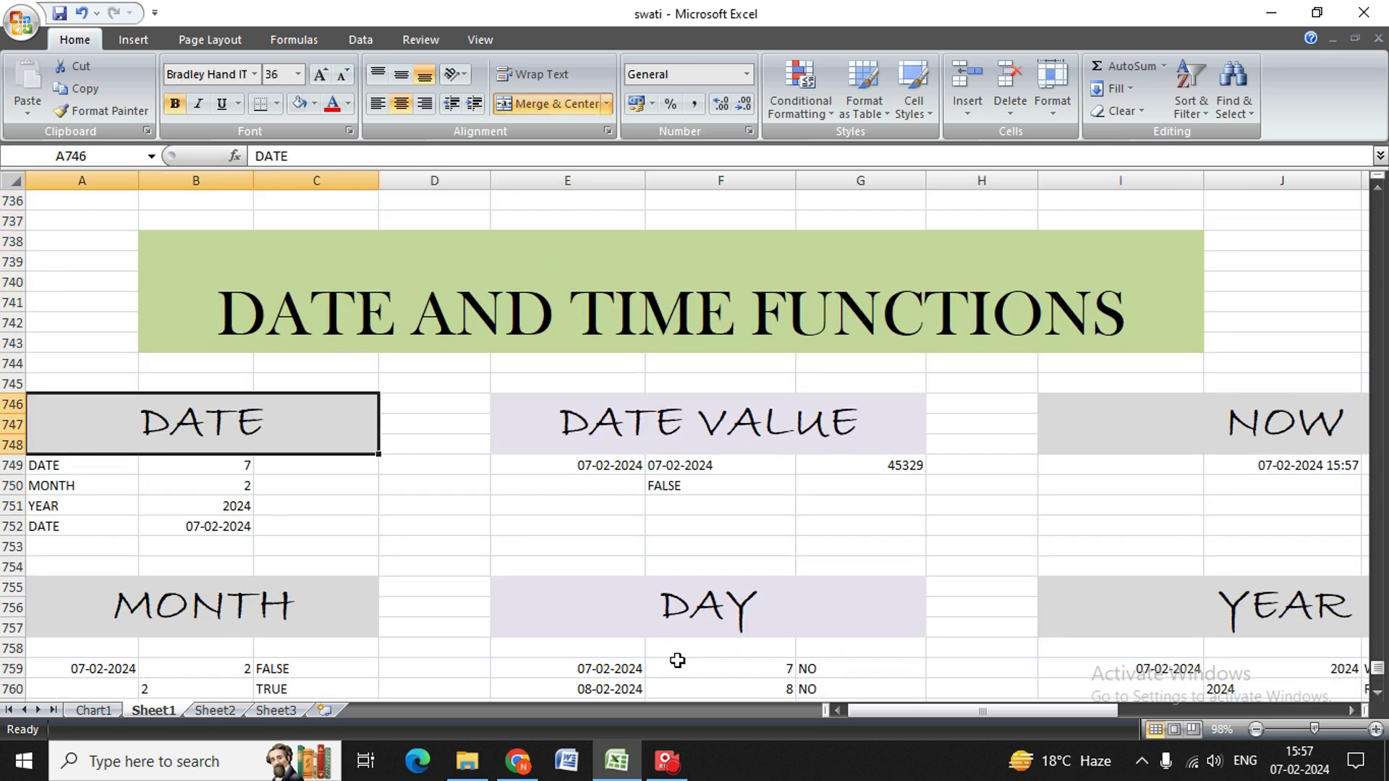
pyautogui.press('Right')
pyautogui.press('Right')
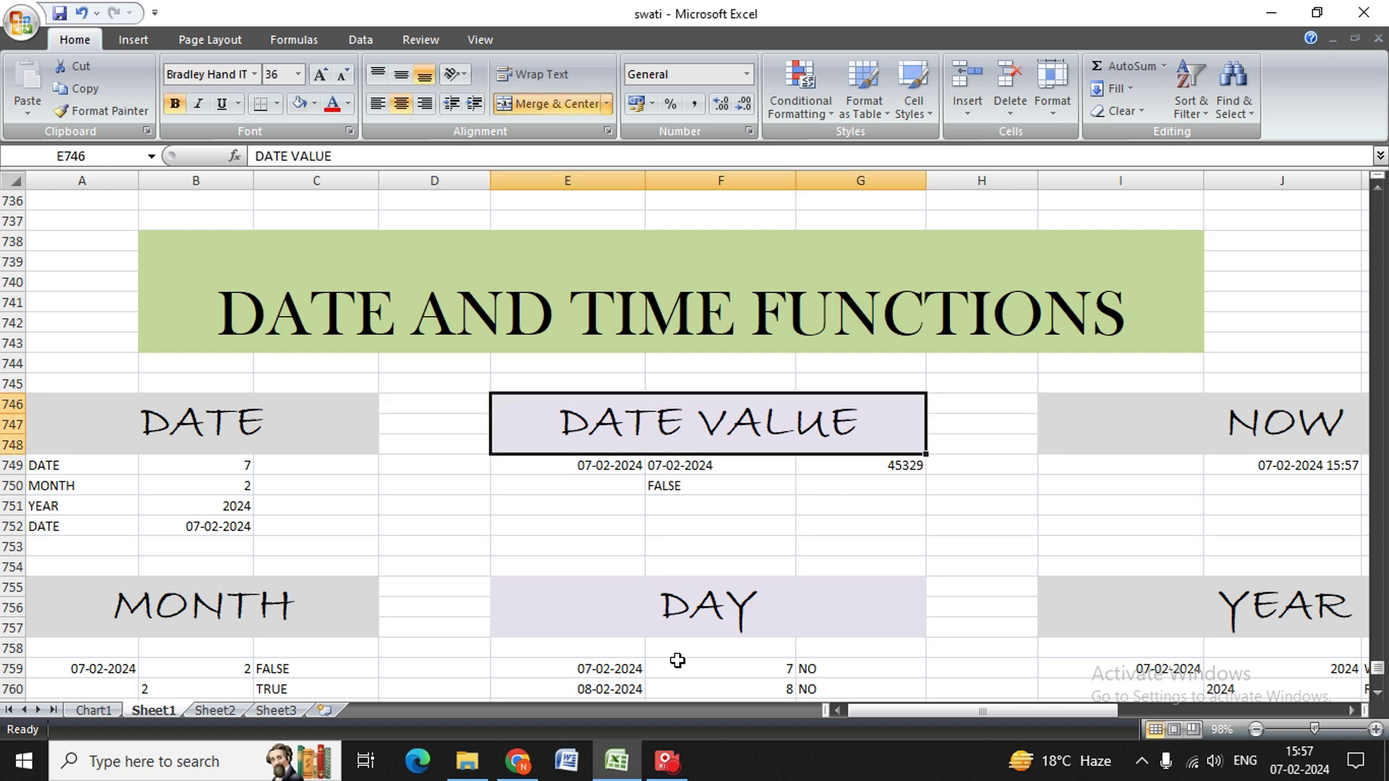
pyautogui.press('Right')
pyautogui.press('Right')
pyautogui.press('Left')
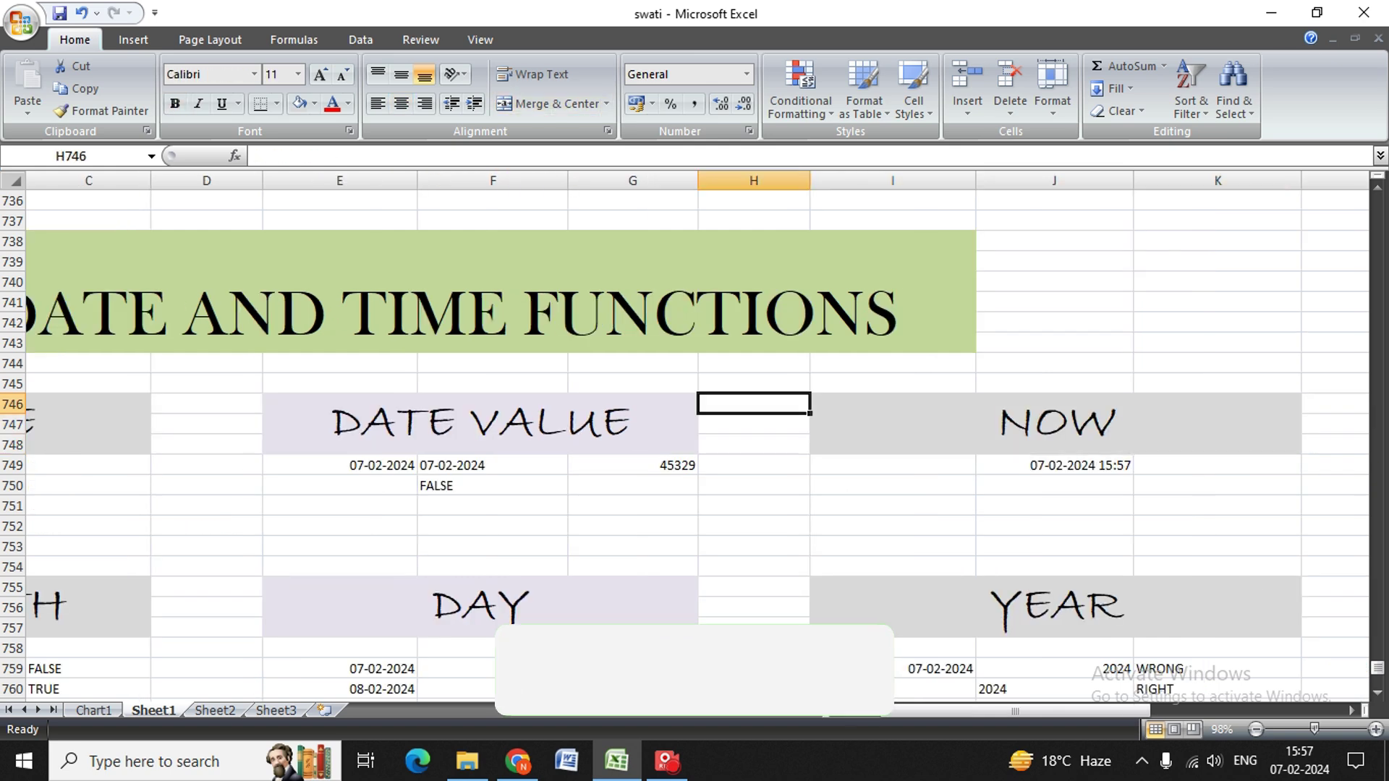
pyautogui.press('Right')
pyautogui.press('Left')
pyautogui.press('Left')
pyautogui.press('Left')
pyautogui.press('Left')
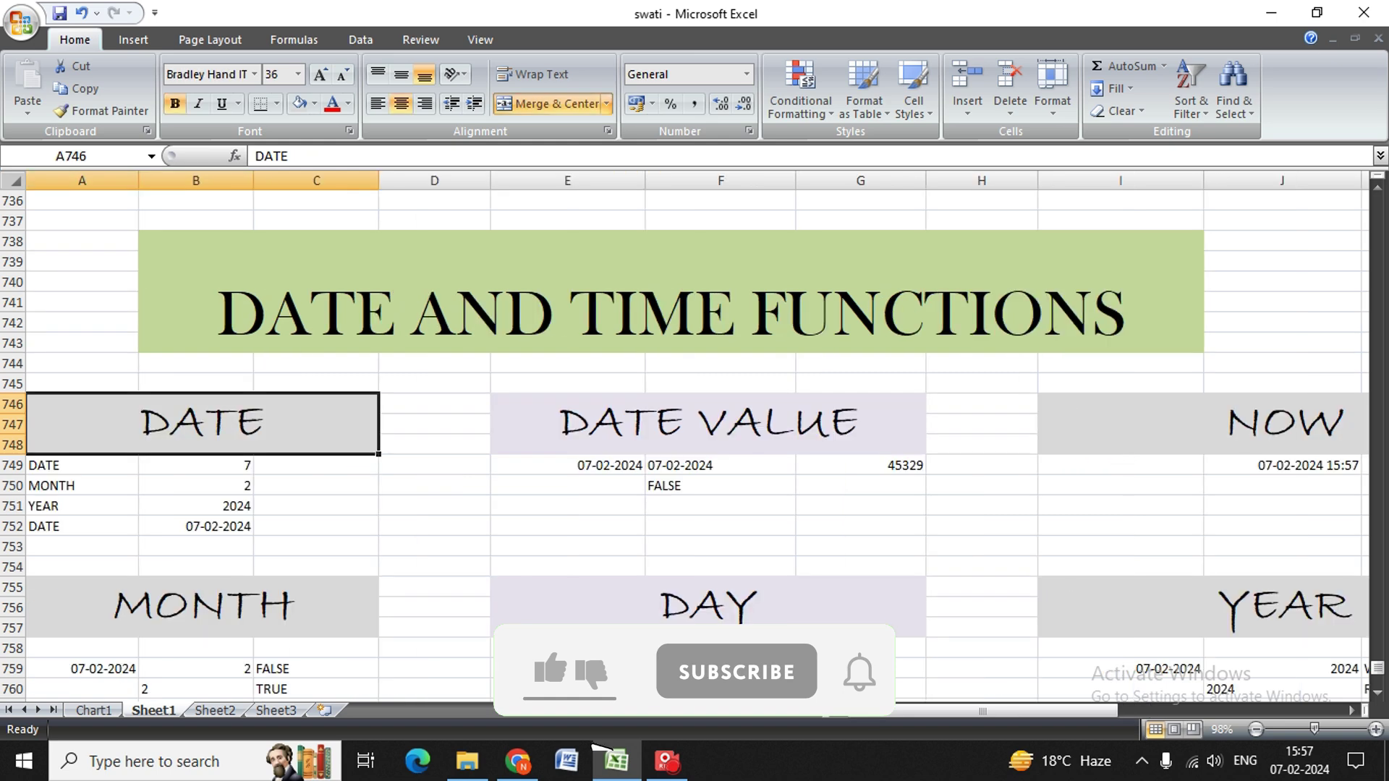
pyautogui.press('Down')
pyautogui.press('Right')
pyautogui.press('Right')
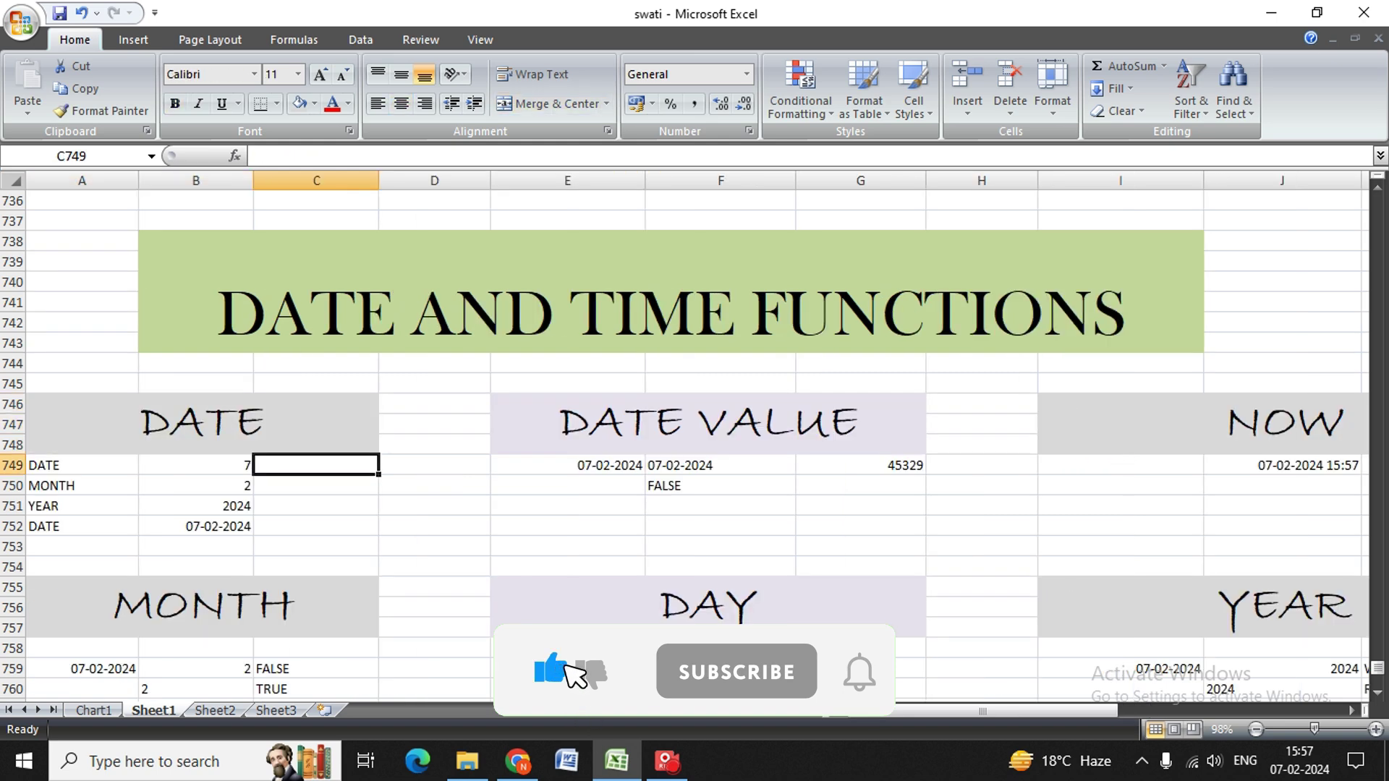
# - Review the sheet from the DATE section down to the TIME and HOUR examples and the empty rows beneath them
pyautogui.press('Down')
pyautogui.press('Down')
pyautogui.press('Down')
pyautogui.press('Down')
pyautogui.press('Down')
pyautogui.press('Down')
pyautogui.press('Down')
pyautogui.press('Down')
pyautogui.press('Down')
pyautogui.press('Down')
pyautogui.press('Down')
pyautogui.press('Down')
pyautogui.press('Down')
pyautogui.press('Down')
pyautogui.press('Down')
pyautogui.press('Down')
pyautogui.press('Down')
pyautogui.press('Down')
pyautogui.press('Down')
pyautogui.press('Down')
pyautogui.press('Down')
pyautogui.press('Down')
pyautogui.press('Down')
pyautogui.press('Down')
pyautogui.press('Down')
pyautogui.press('Down')
pyautogui.press('Down')
pyautogui.press('Down')
pyautogui.press('Down')
pyautogui.press('Down')
pyautogui.press('Down')
pyautogui.press('Down')
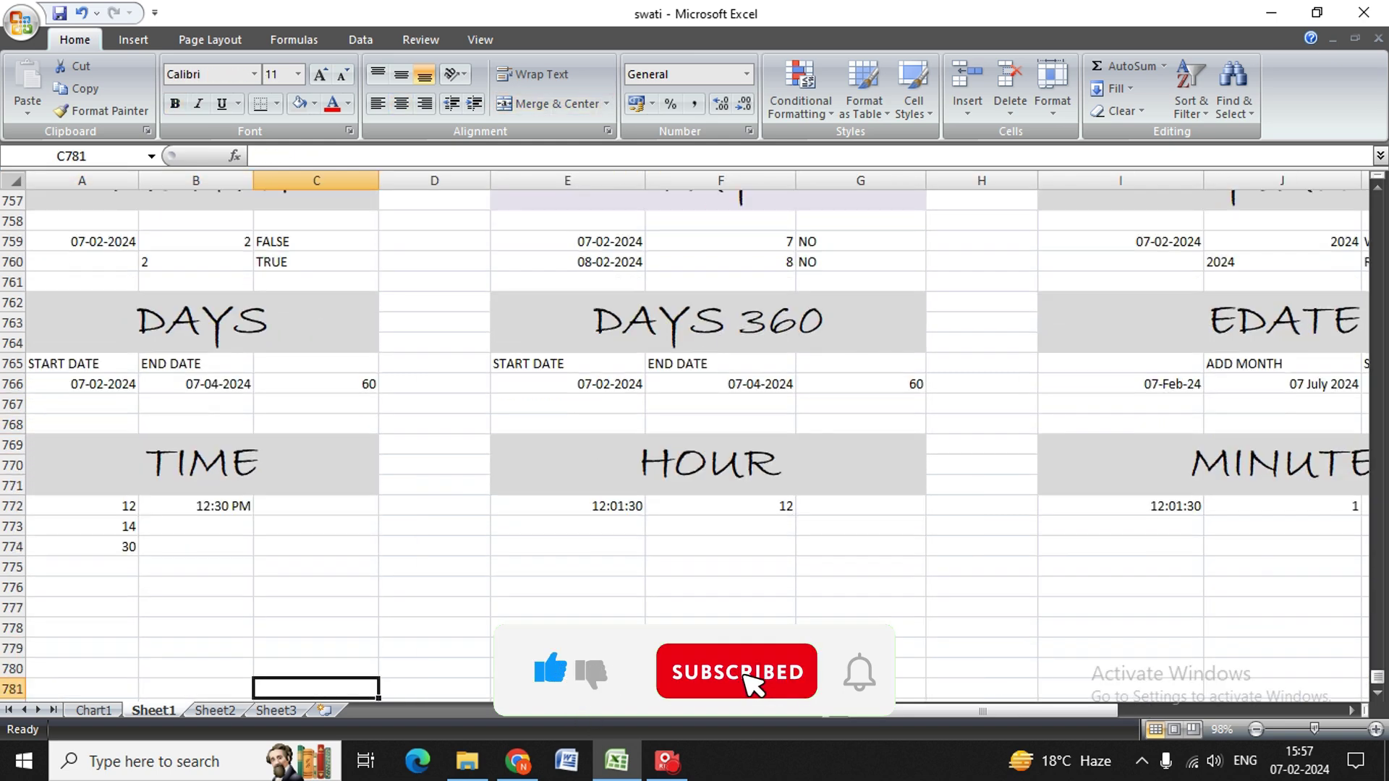
pyautogui.press('Right')
pyautogui.press('Up')
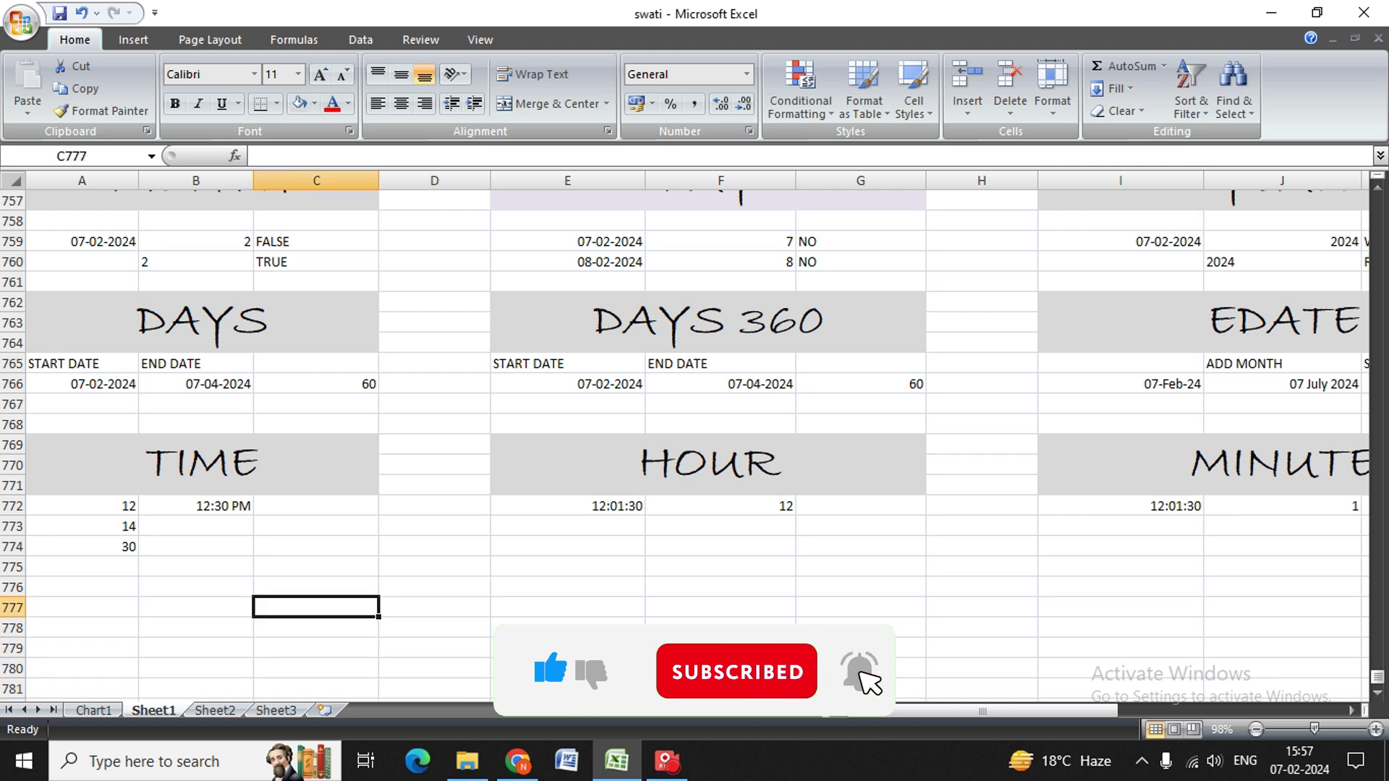